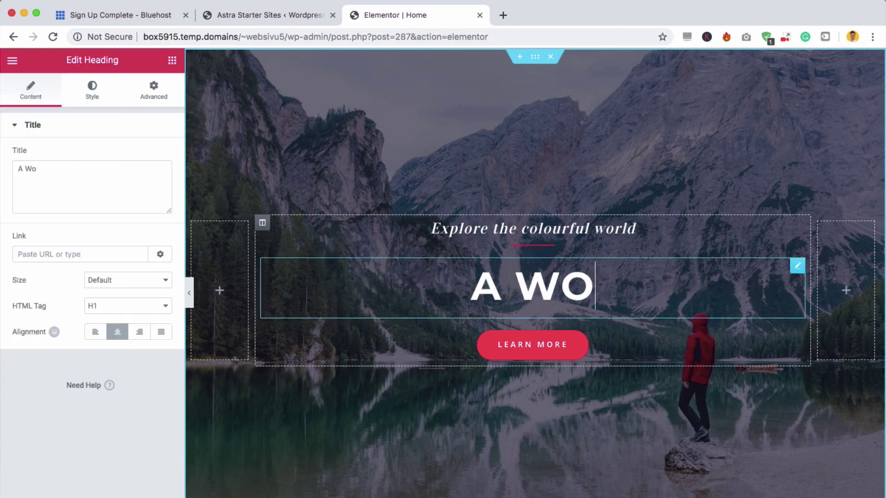
# - Change the hero heading to WORDPRESS TUTORIAL and the button text to GET STARTED
pyautogui.write('WORDPRESS TUTORIAL')
pyautogui.click(532, 344)
pyautogui.write('GET STARTED')
# - Give the GET STARTED button a yellow background colour, then bring up the editor's main menu
pyautogui.click(92, 90)
pyautogui.click(133, 207)
pyautogui.click(157, 260)
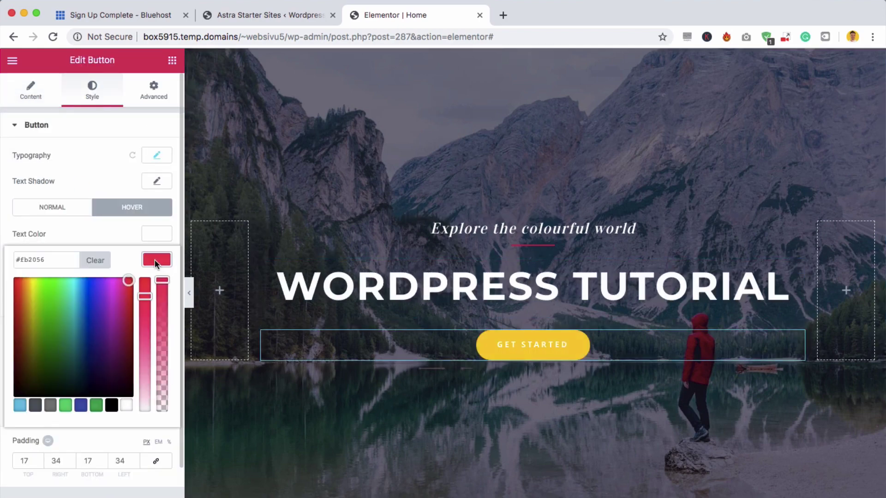
pyautogui.click(52, 207)
pyautogui.click(12, 60)
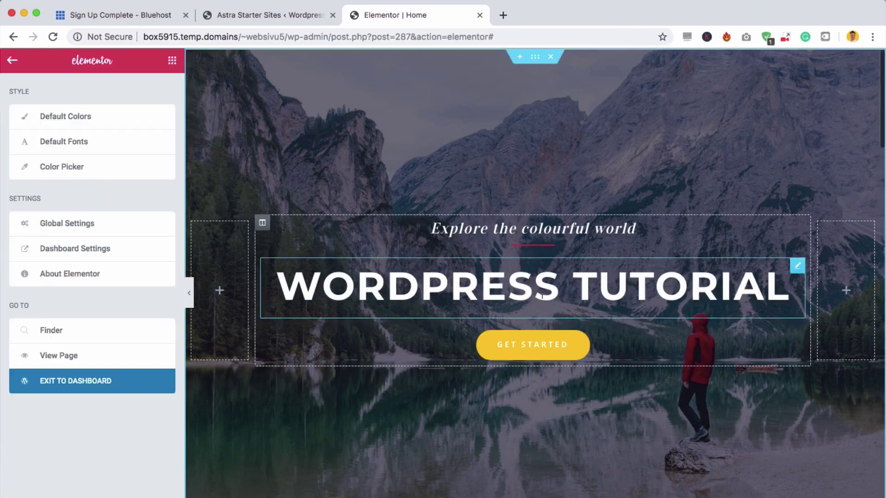
pyautogui.scroll(-5, 537, 298)
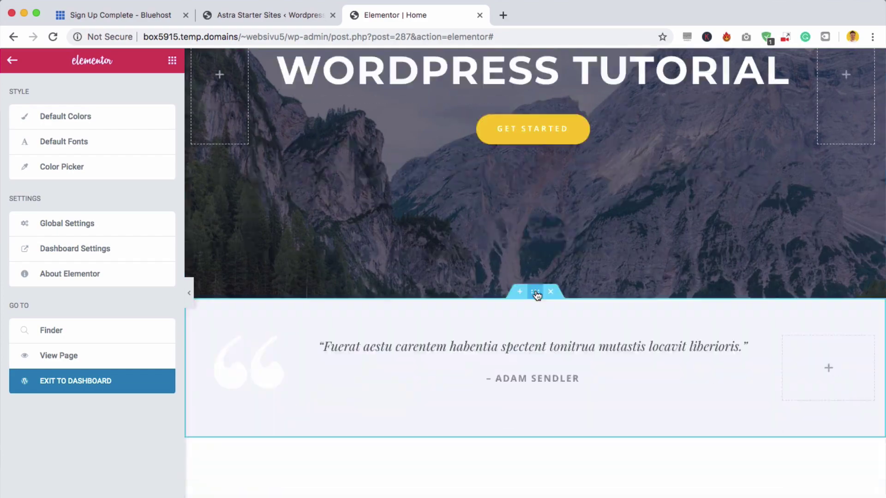
# - Look over the live site and its aurora night-sky hero banner
pyautogui.click(536, 293)
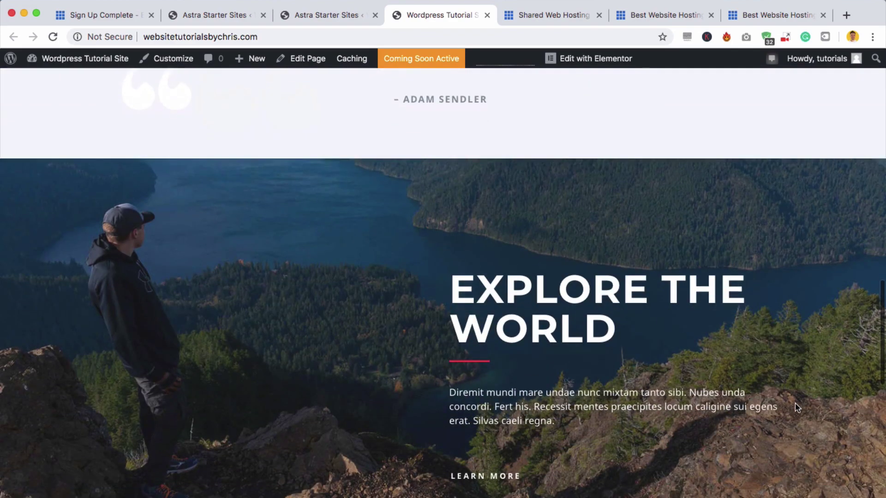
pyautogui.scroll(20, 798, 392)
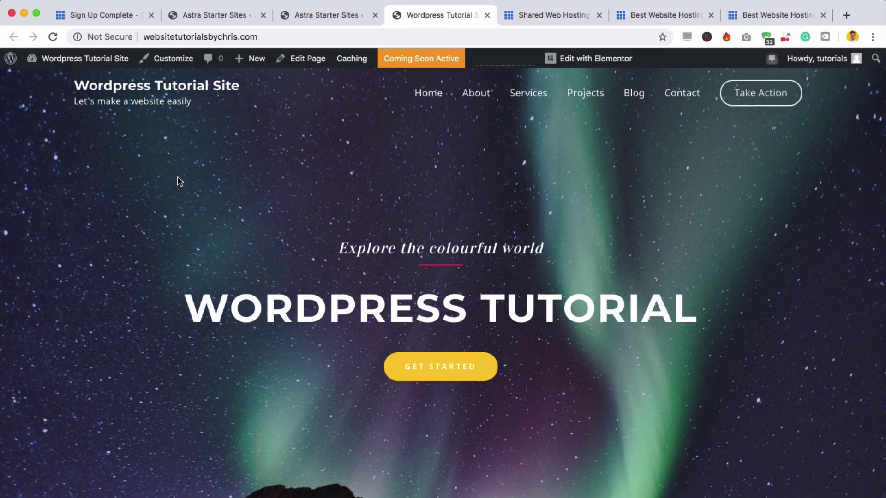
pyautogui.scroll(-3, 180, 181)
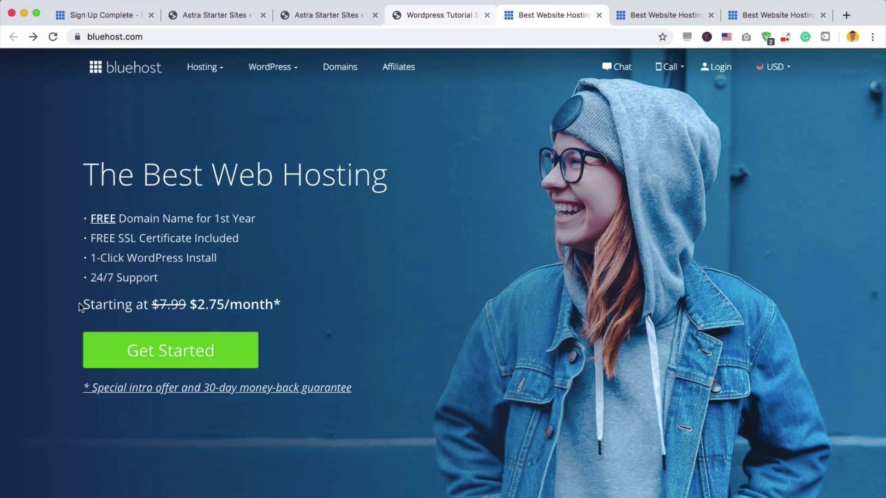
pyautogui.moveTo(82, 305); pyautogui.dragTo(187, 305)
pyautogui.click(182, 303)
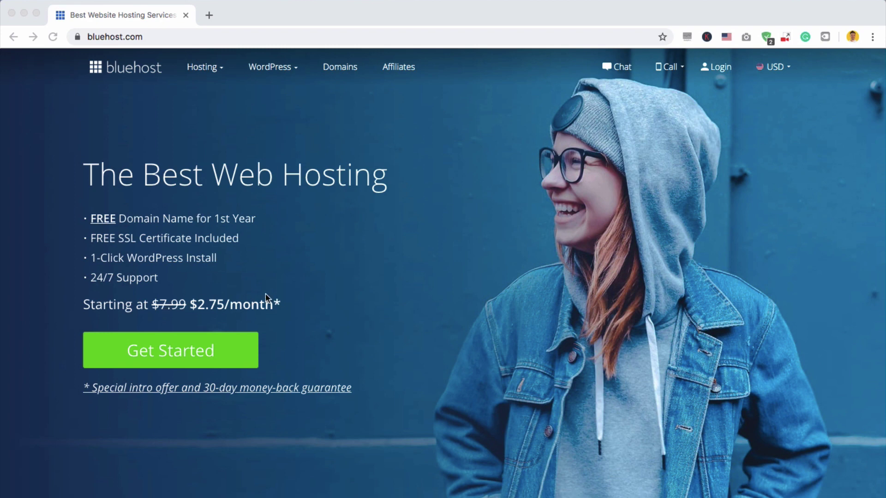
pyautogui.click(220, 347)
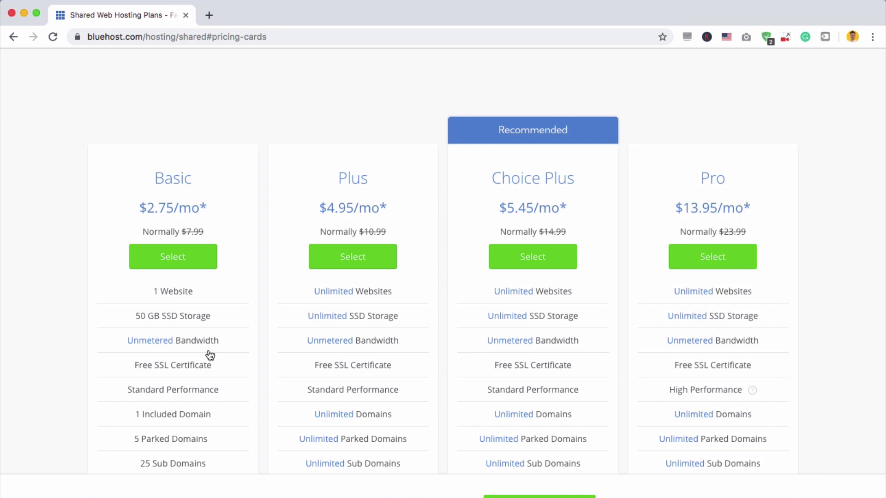
# - Scroll through the shared hosting plans, noting Choice Plus's Domain Privacy and CodeGuard Basic backup
pyautogui.moveTo(482, 183); pyautogui.dragTo(576, 184)
pyautogui.scroll(-1, 536, 303)
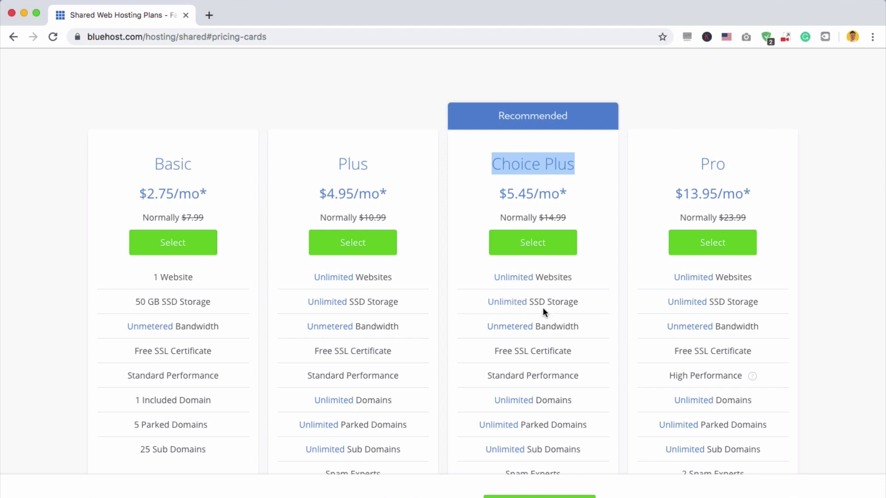
pyautogui.scroll(-2, 484, 359)
pyautogui.click(484, 145)
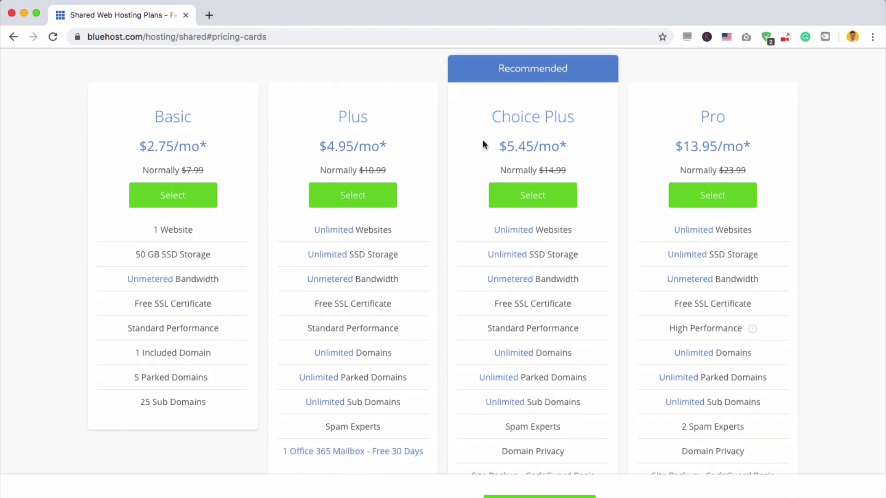
pyautogui.scroll(-5, 461, 284)
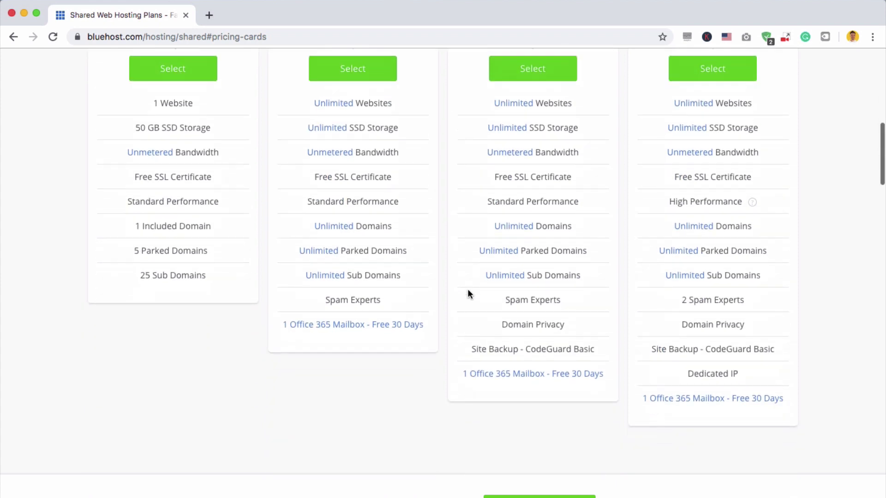
pyautogui.moveTo(497, 324); pyautogui.dragTo(568, 326)
pyautogui.click(569, 325)
pyautogui.scroll(5, 568, 325)
pyautogui.scroll(4, 569, 326)
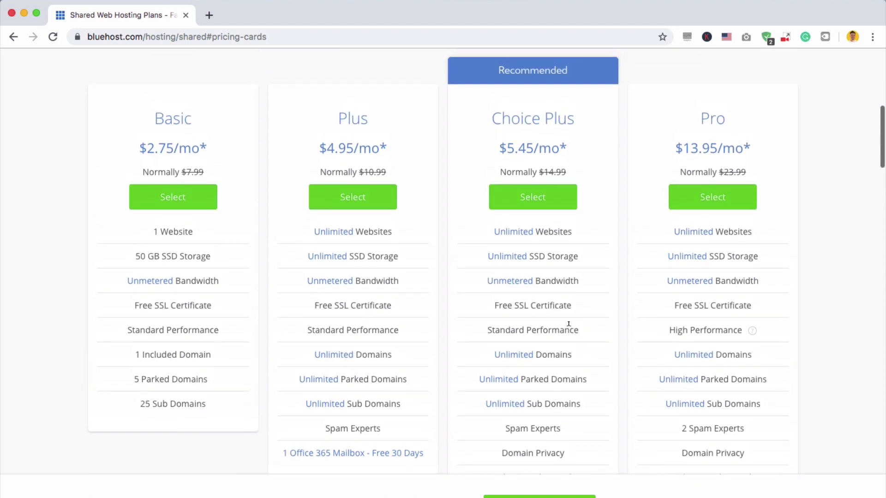
pyautogui.scroll(3, 569, 325)
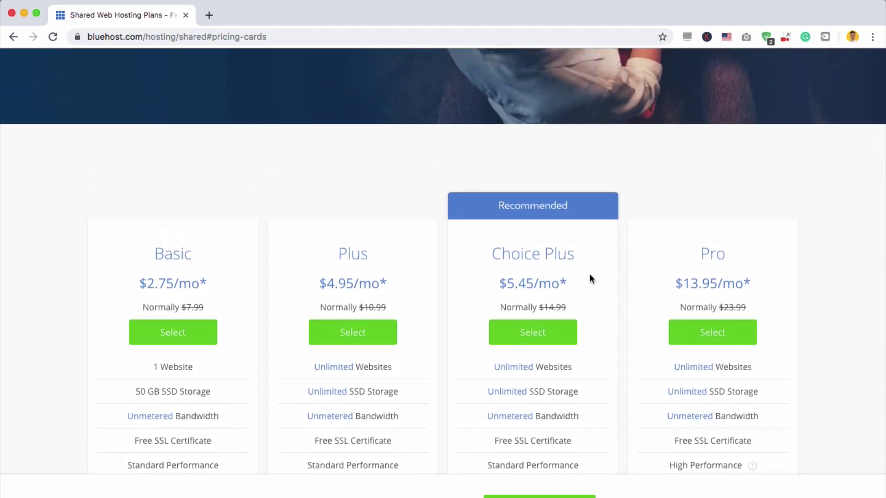
# - Select Choice Plus and check that websitetutorialsbychris.com is available as a new domain
pyautogui.click(542, 333)
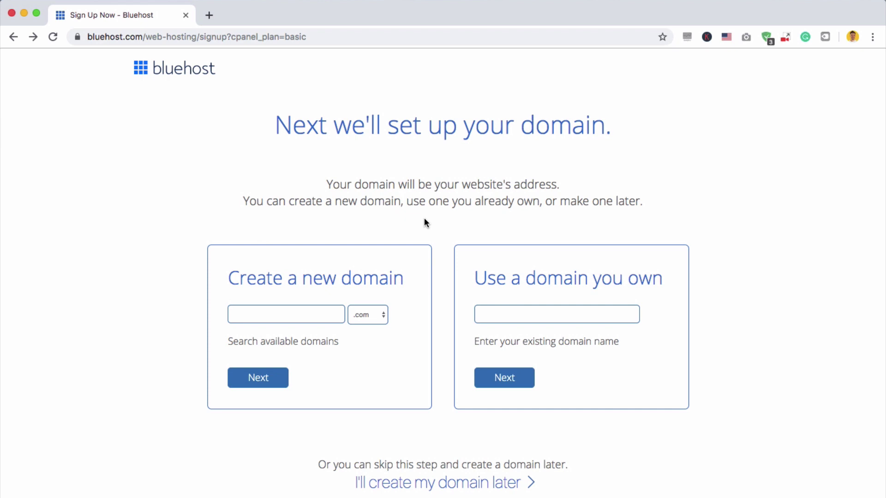
pyautogui.click(273, 315)
pyautogui.click(277, 382)
pyautogui.click(284, 290)
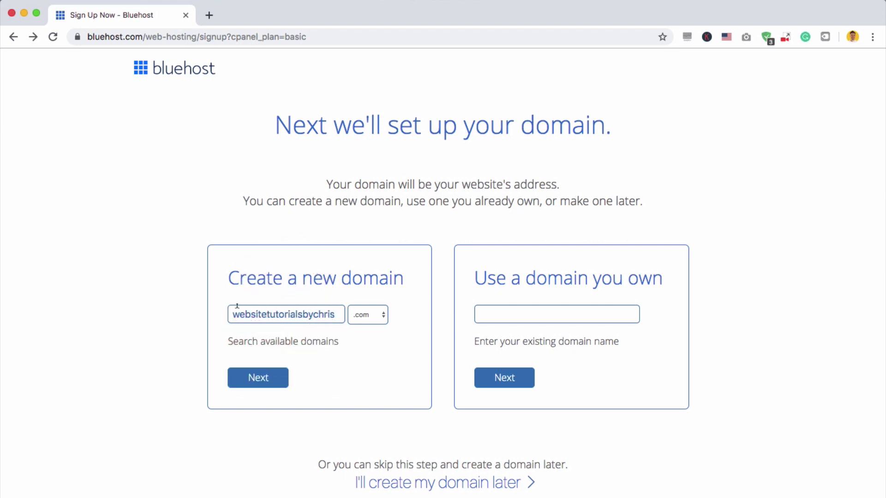
pyautogui.click(256, 381)
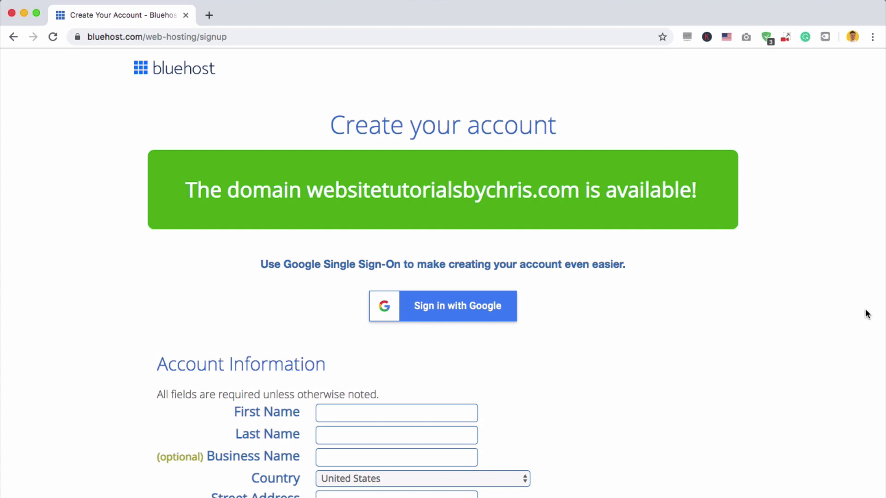
# - Set the account plan to Prime 12 Month, reviewing the free domain and SSL rows
pyautogui.scroll(-6, 865, 310)
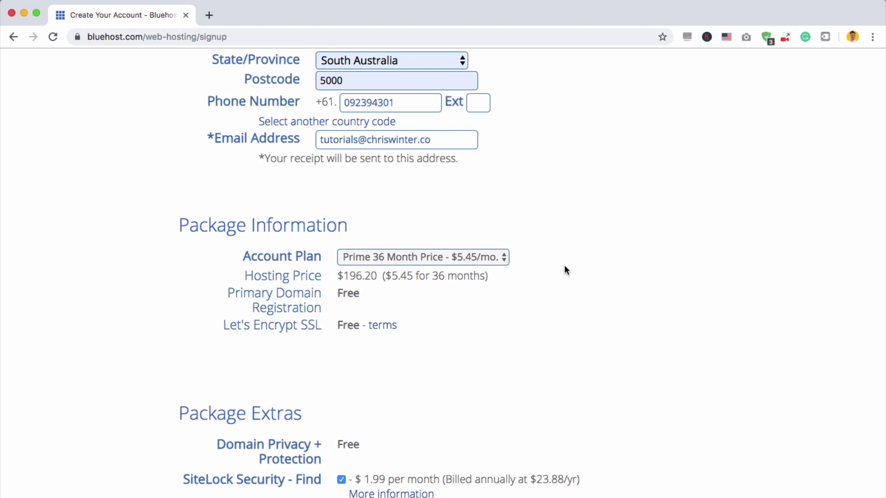
pyautogui.click(506, 258)
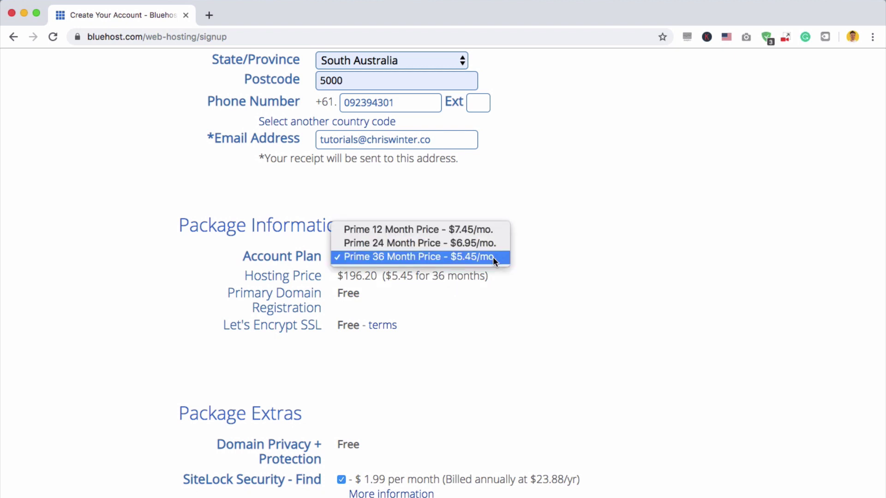
pyautogui.click(436, 232)
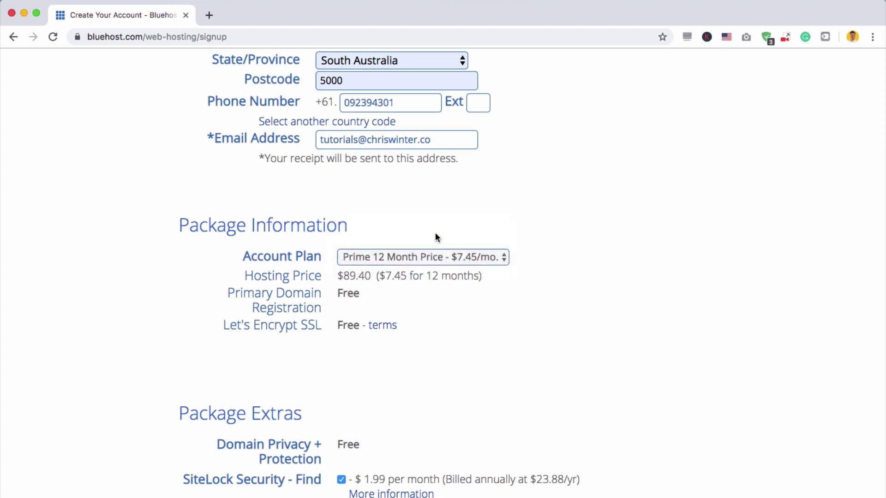
pyautogui.tripleClick(352, 294)
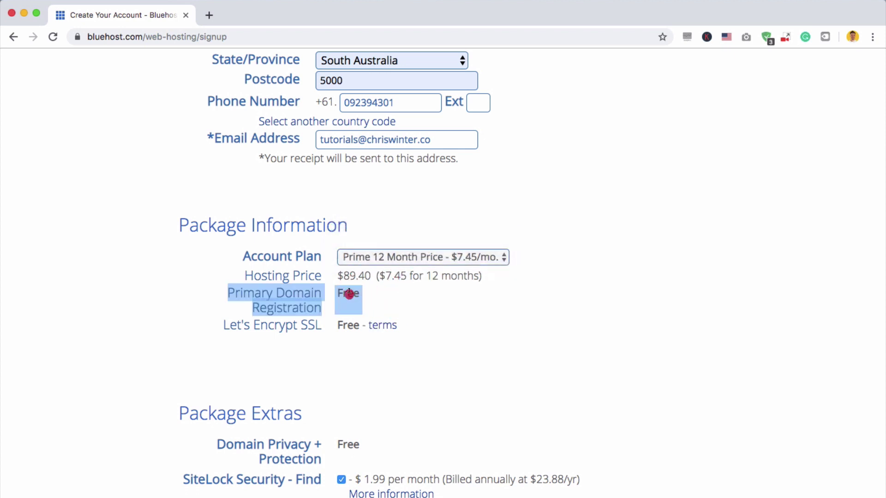
pyautogui.tripleClick(353, 325)
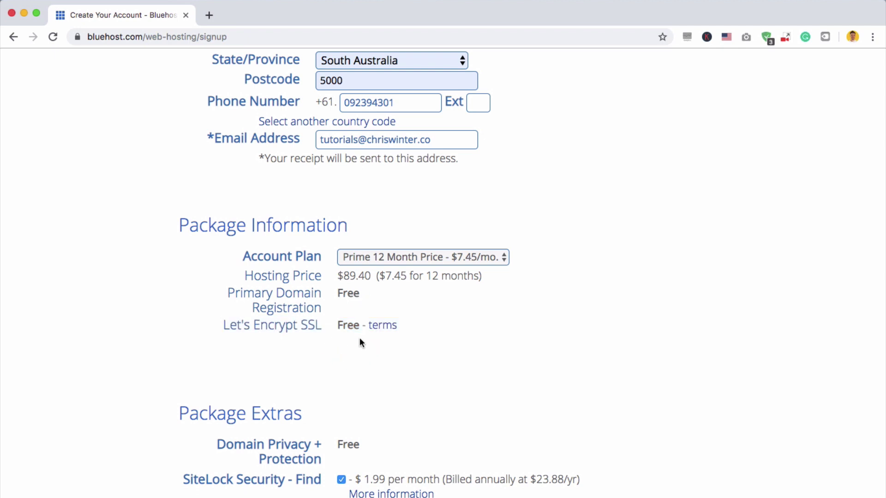
pyautogui.click(360, 341)
# - Remove the SiteLock Security extra and start entering the credit card number
pyautogui.scroll(-5, 735, 299)
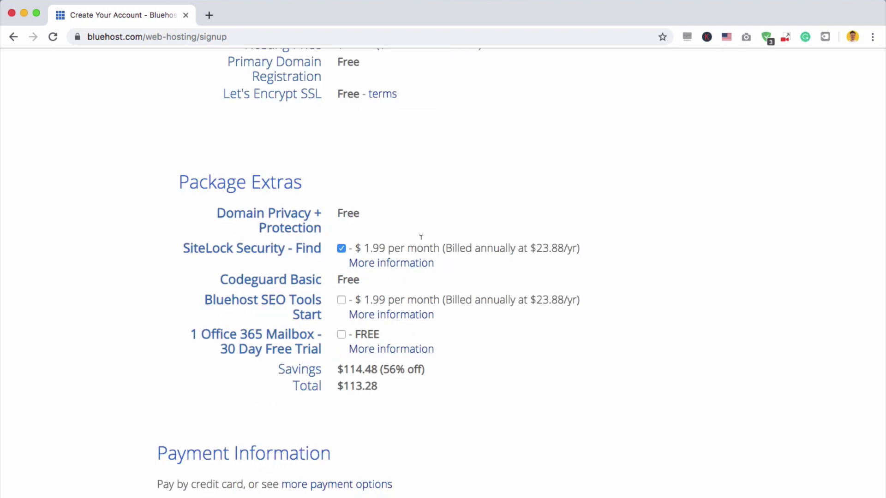
pyautogui.click(341, 248)
pyautogui.scroll(-6, 590, 309)
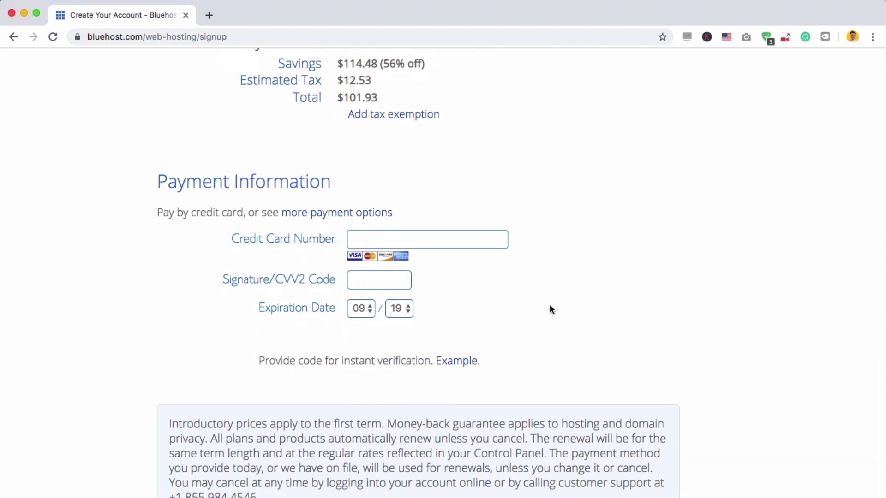
pyautogui.click(458, 239)
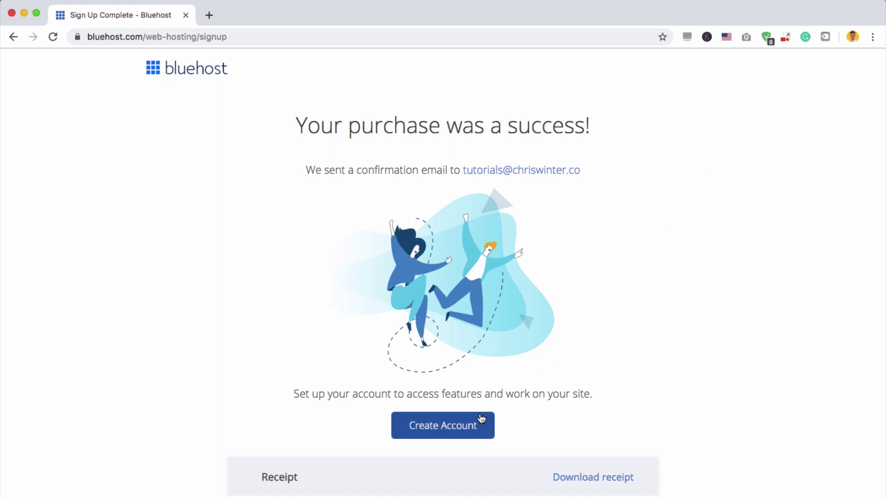
# - Create the hosting account login with a new password, accepting the privacy policy and terms
pyautogui.click(468, 425)
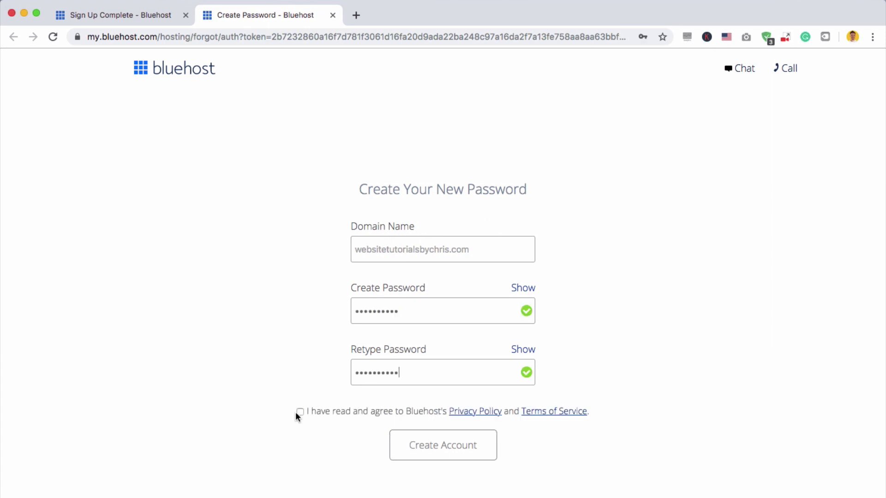
pyautogui.click(299, 412)
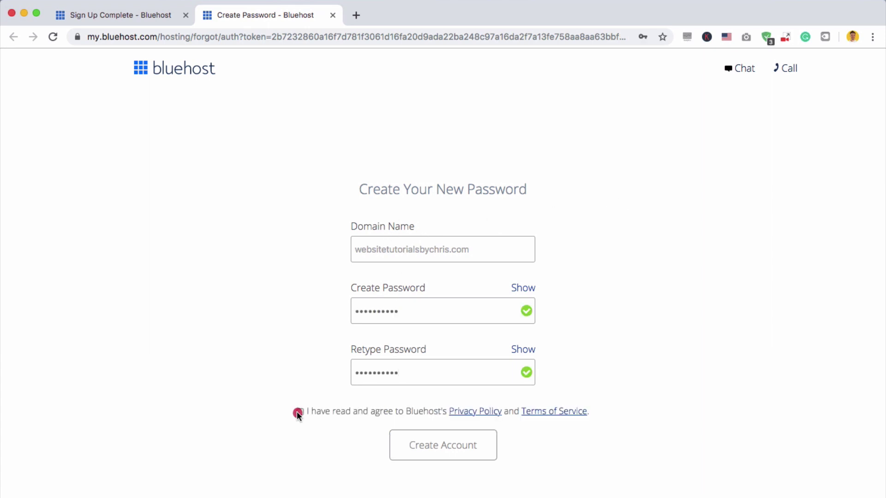
pyautogui.click(474, 439)
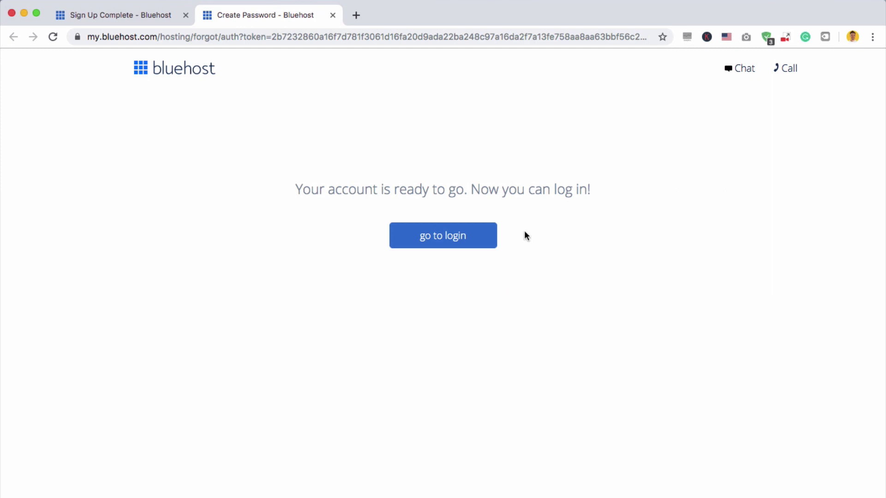
# - Log in to the hosting account with the account password
pyautogui.click(485, 242)
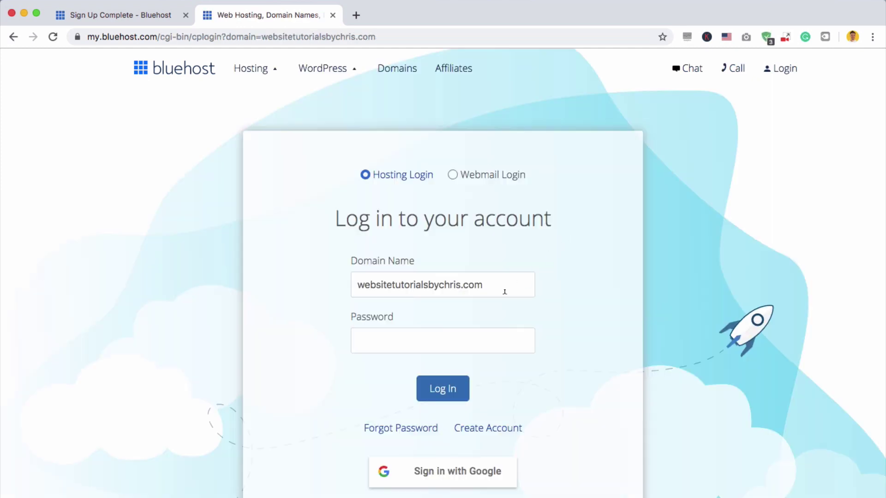
pyautogui.click(461, 343)
pyautogui.write('•••••••••••')
pyautogui.click(439, 387)
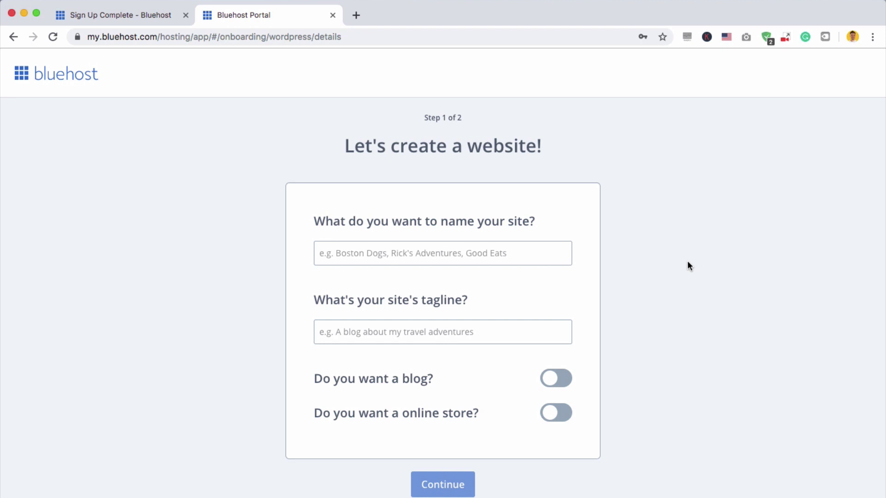
# - Name the site Wordpress Tutorial Site, tagline 'Let's make a website easily', with a blog turned on
pyautogui.click(499, 252)
pyautogui.write('Wordpress Tutorial Site')
pyautogui.press('Tab')
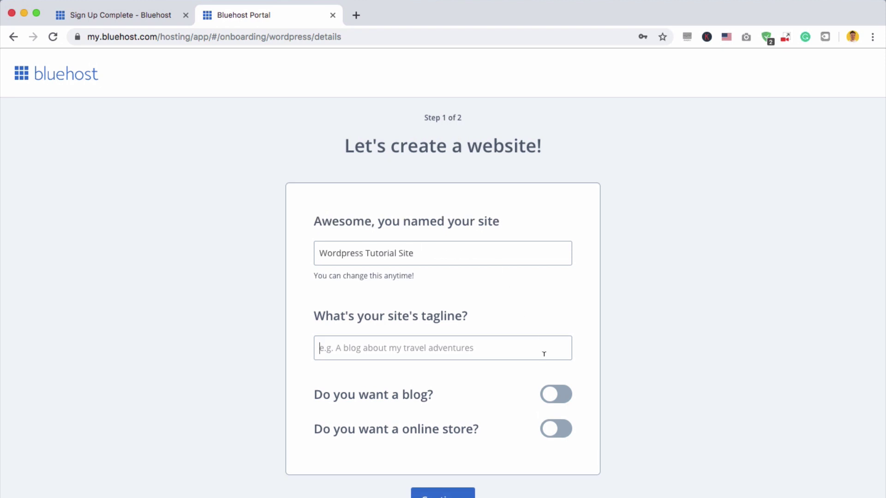
pyautogui.write("Let's make a website easily")
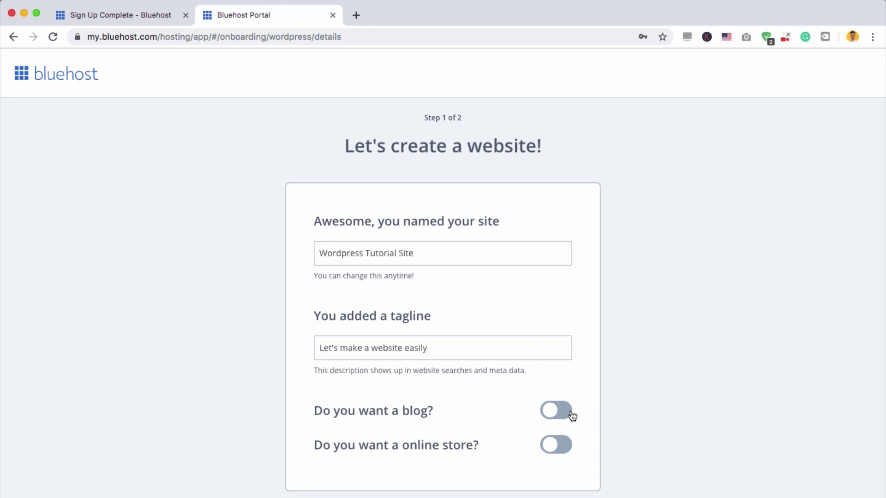
pyautogui.click(571, 412)
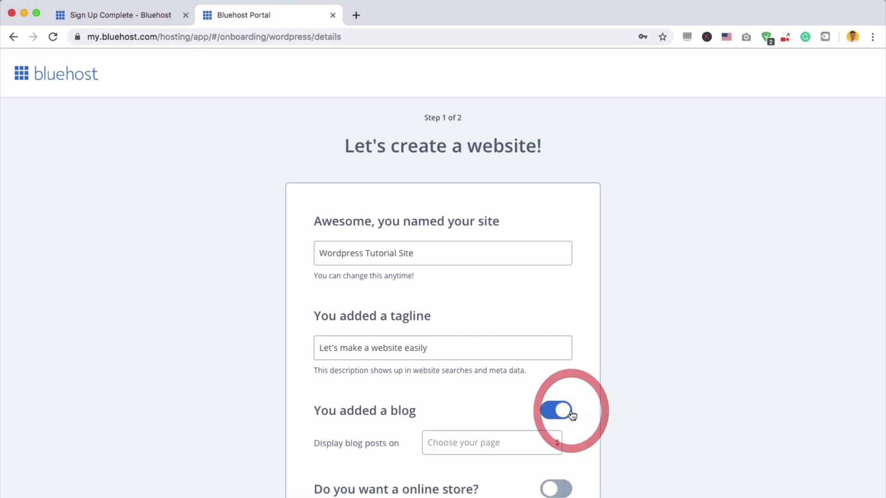
pyautogui.scroll(-2, 574, 431)
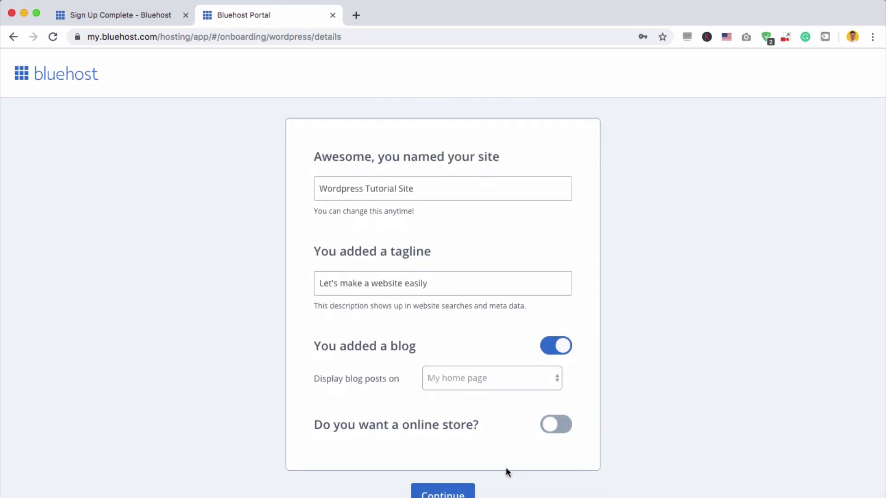
# - On the second setup step, choose sharing ideas and stories as a goal and continue
pyautogui.click(467, 494)
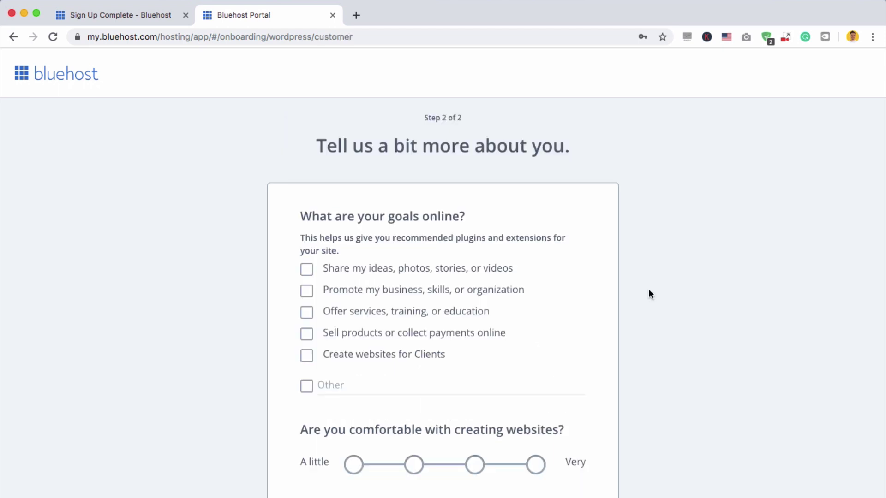
pyautogui.click(489, 267)
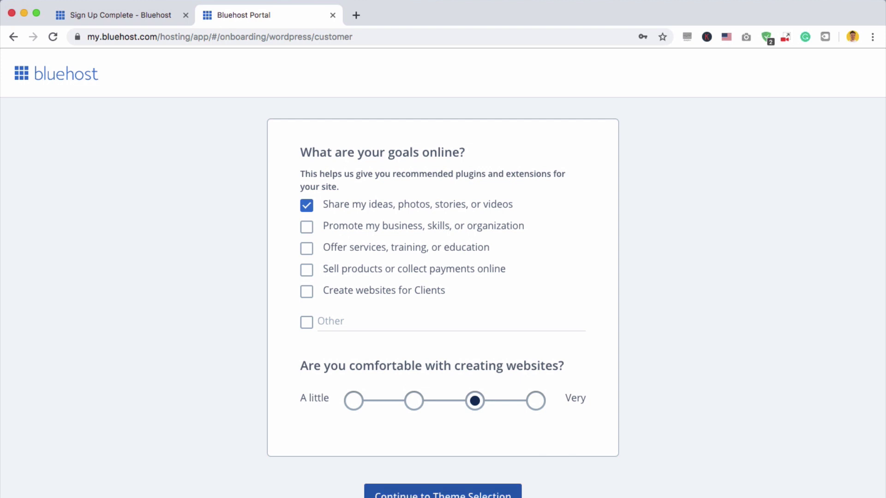
pyautogui.click(467, 493)
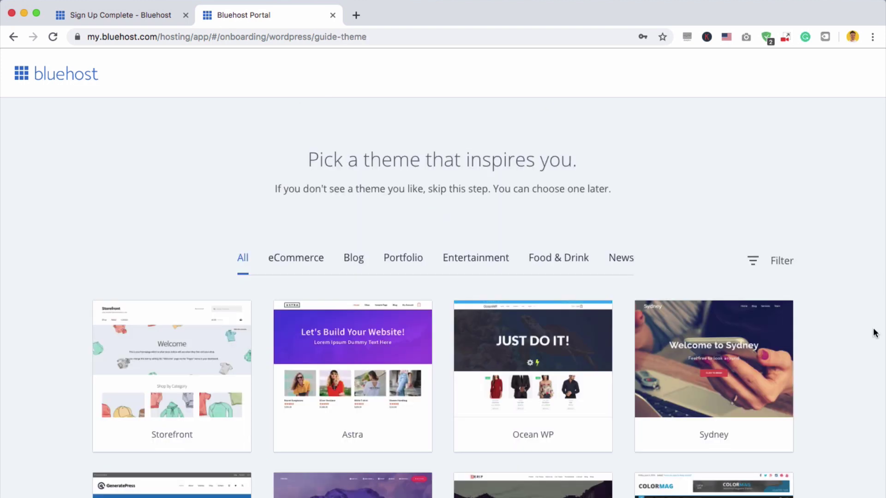
# - Pick the Astra theme from the theme picker
pyautogui.scroll(-3, 874, 333)
pyautogui.moveTo(342, 268)
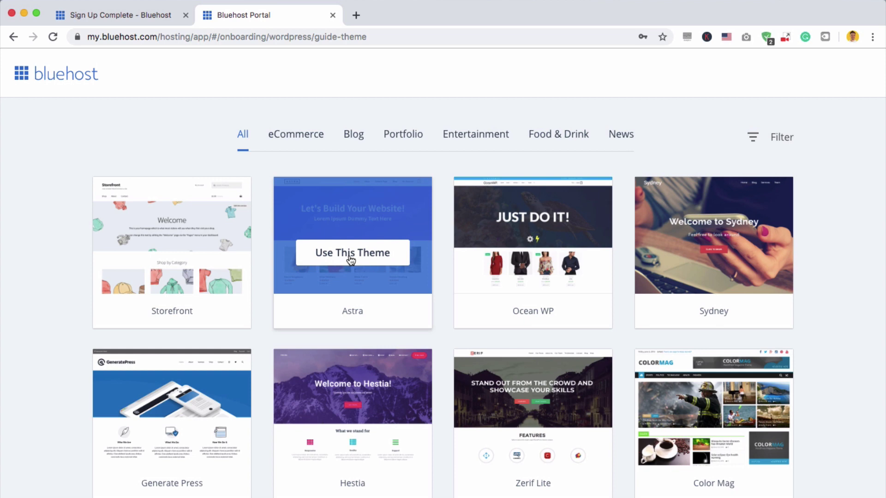
pyautogui.click(350, 259)
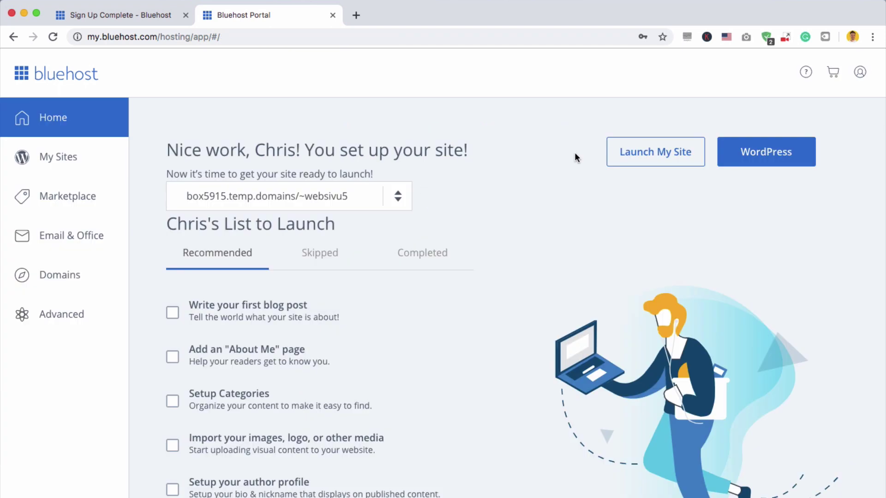
# - Open My Sites to show the Wordpress Tutorial Site card
pyautogui.click(67, 166)
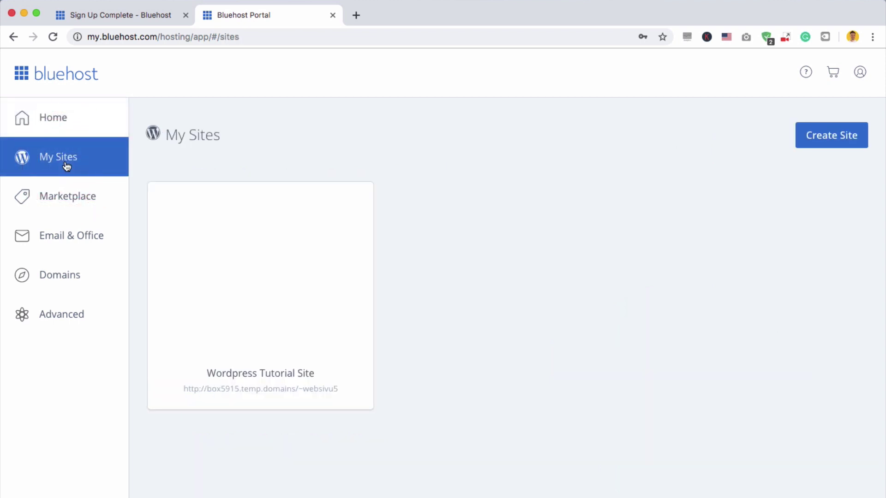
pyautogui.moveTo(192, 257)
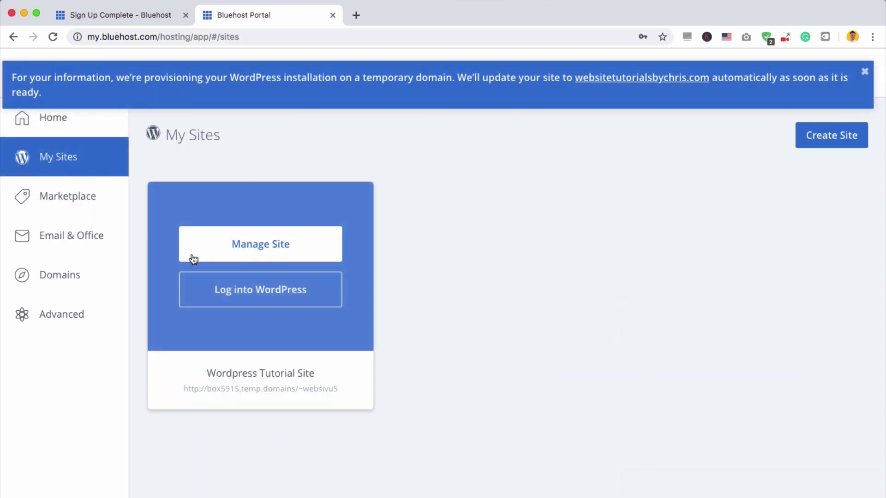
# - Log into WordPress, then close the WPForms and OptinMonster Constant Contact notices and the OptinMonster leads promo
pyautogui.click(232, 304)
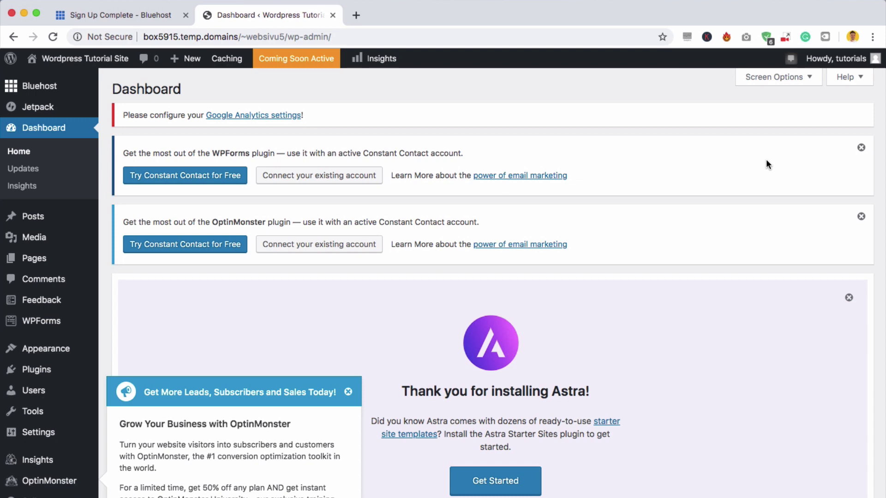
pyautogui.click(861, 148)
pyautogui.click(861, 147)
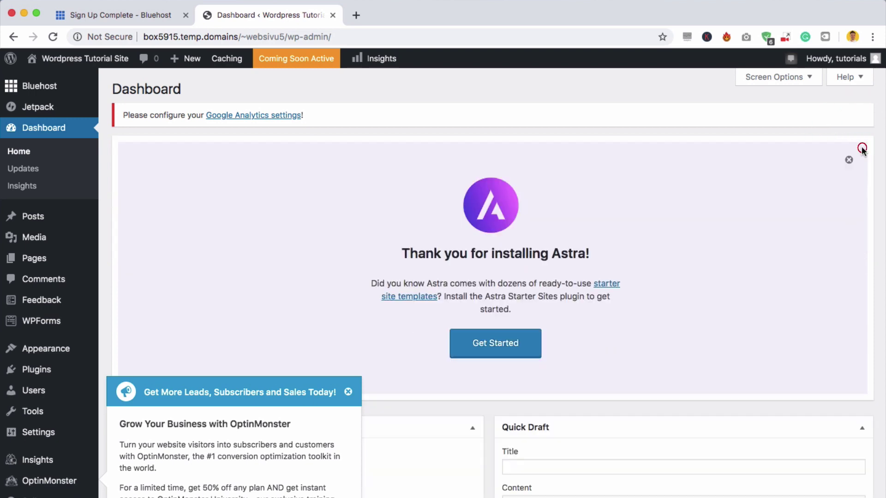
pyautogui.click(348, 392)
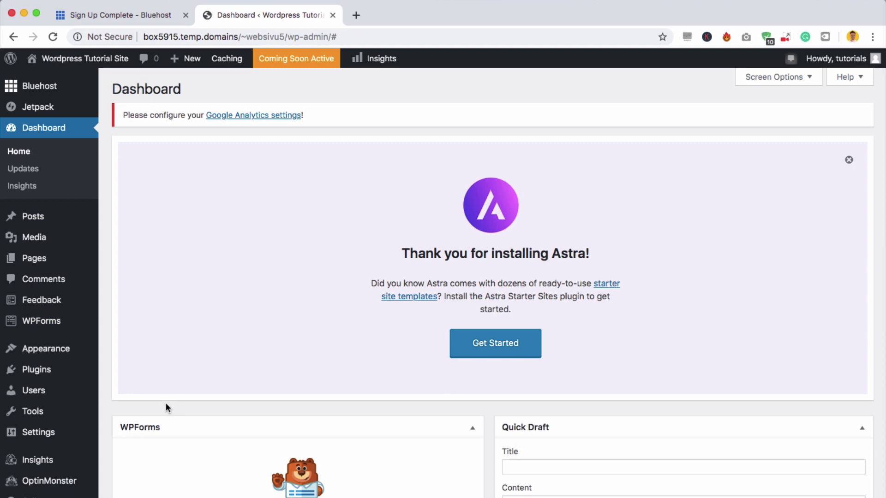
# - In your own user profile, replace the generated password with your own and update the profile
pyautogui.click(58, 394)
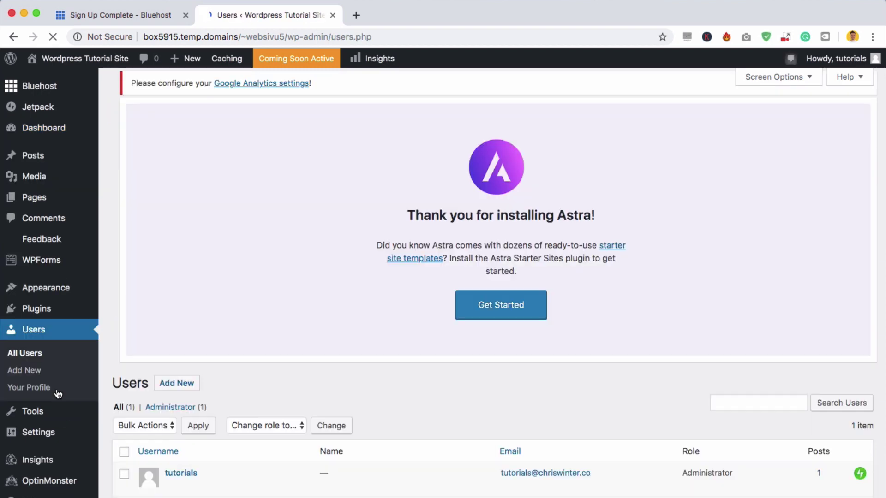
pyautogui.scroll(-3, 245, 309)
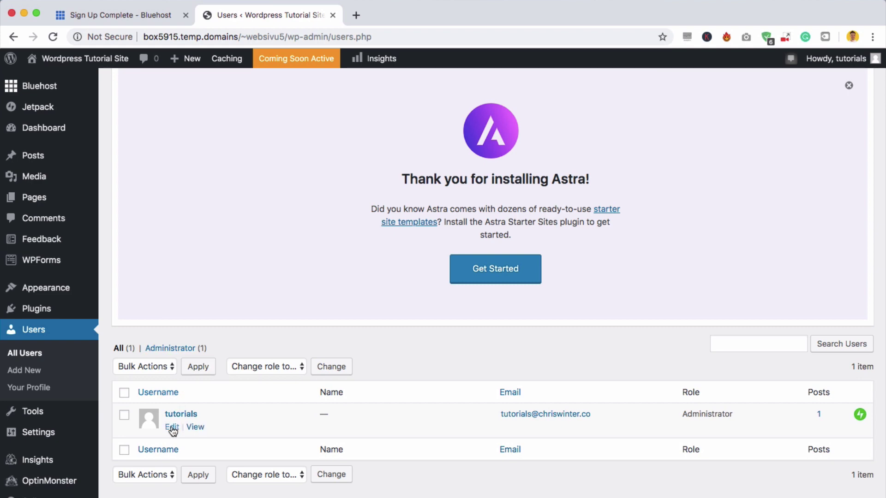
pyautogui.click(173, 429)
pyautogui.scroll(-5, 363, 431)
pyautogui.scroll(-13, 363, 437)
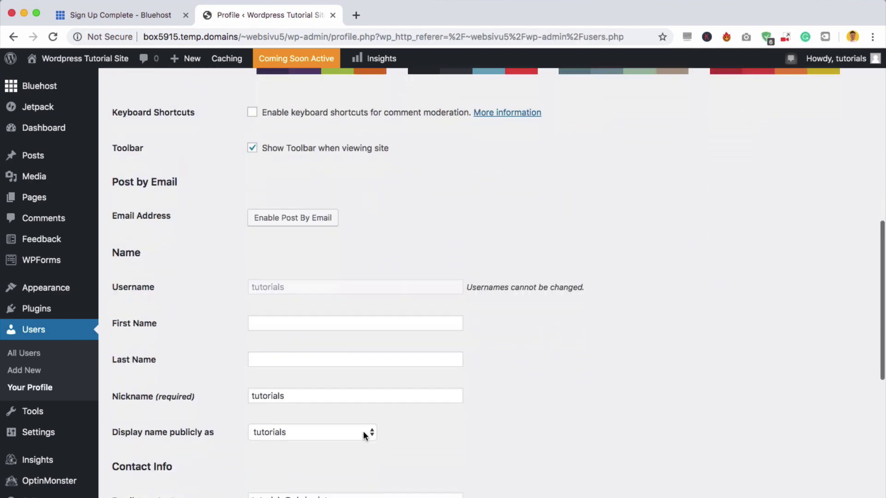
pyautogui.scroll(-3, 364, 433)
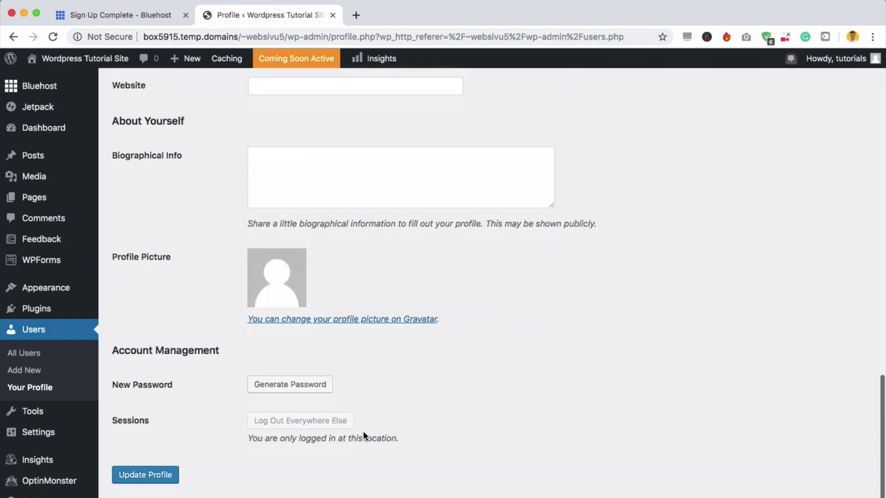
pyautogui.click(275, 393)
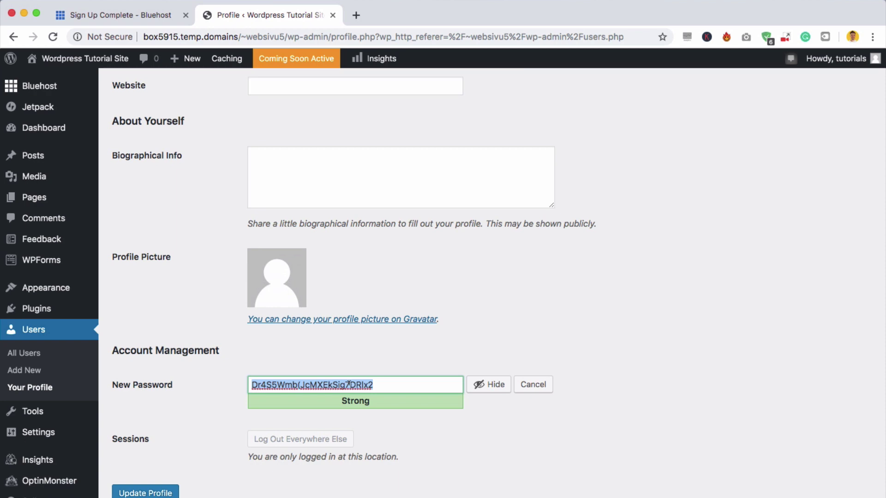
pyautogui.press('super+v')
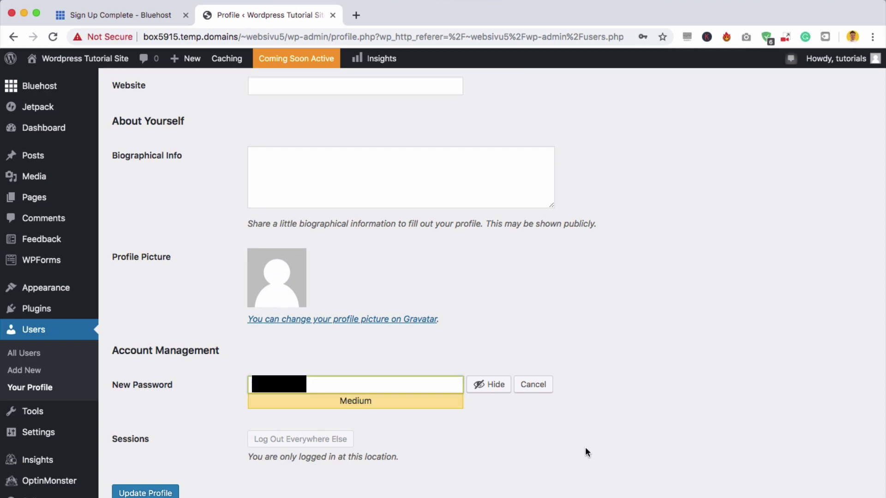
pyautogui.click(161, 494)
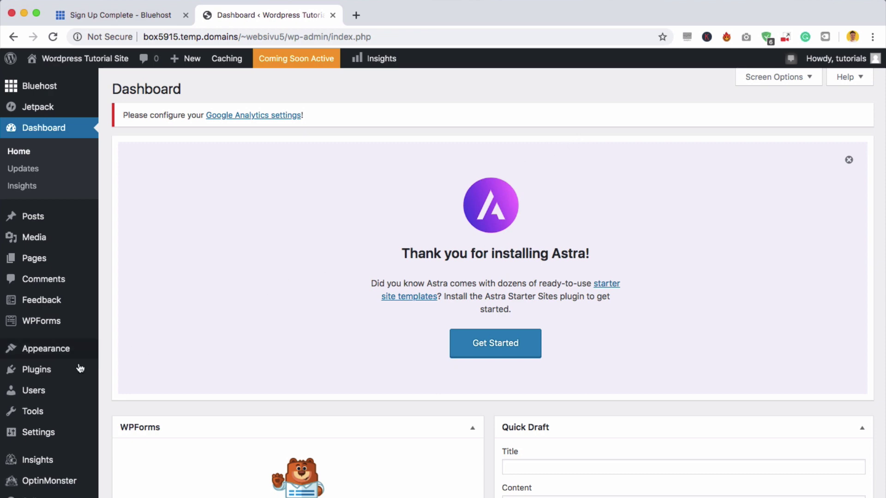
# - Search the plugin directory for 'Astra' from Plugins > Add New
pyautogui.moveTo(71, 374)
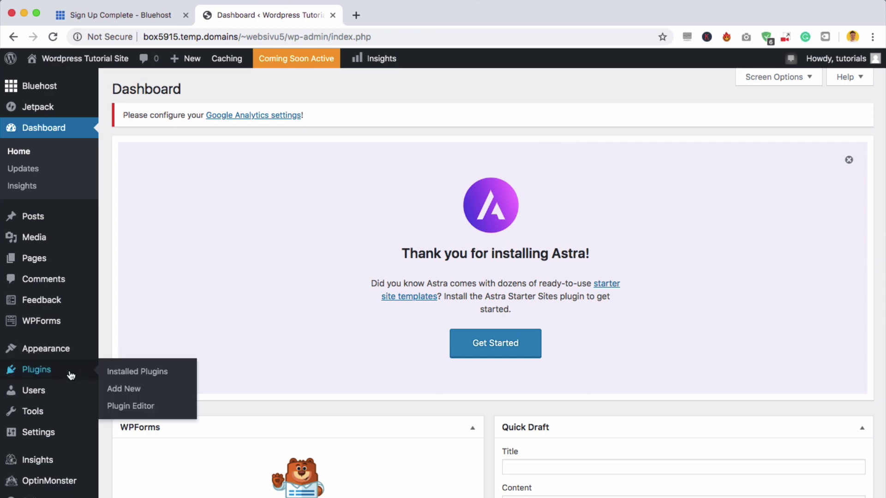
pyautogui.click(124, 389)
pyautogui.scroll(-3, 704, 395)
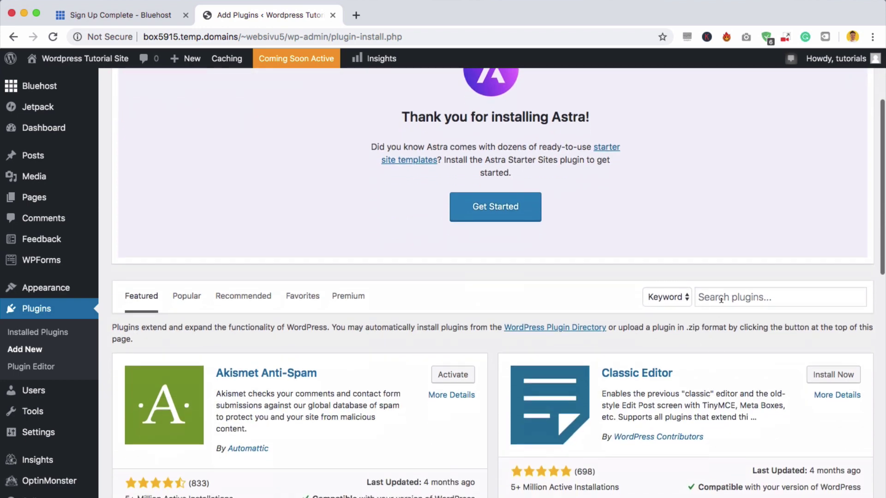
pyautogui.click(722, 295)
pyautogui.write('Astra')
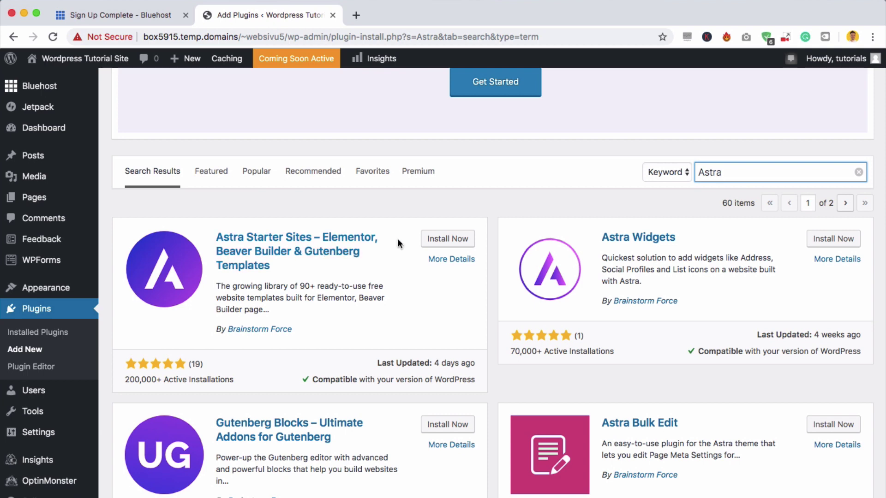
# - Install and activate Astra Starter Sites, then open its starter template library
pyautogui.click(440, 242)
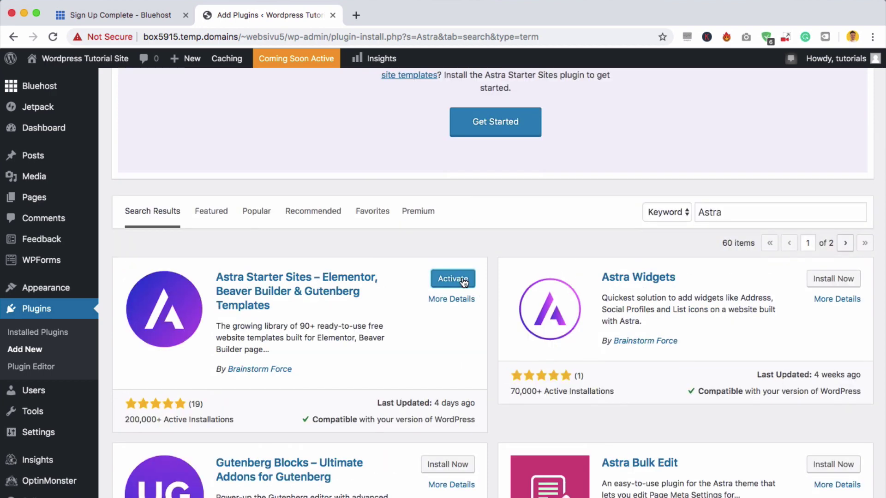
pyautogui.click(459, 279)
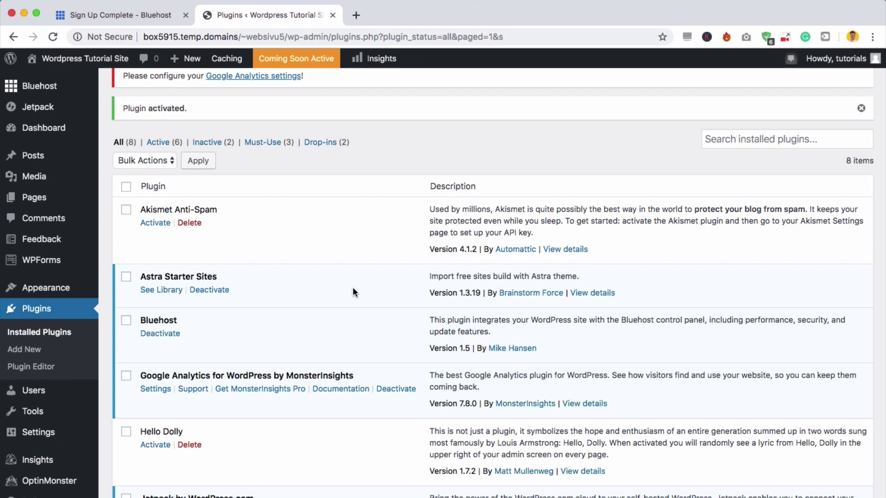
pyautogui.click(172, 291)
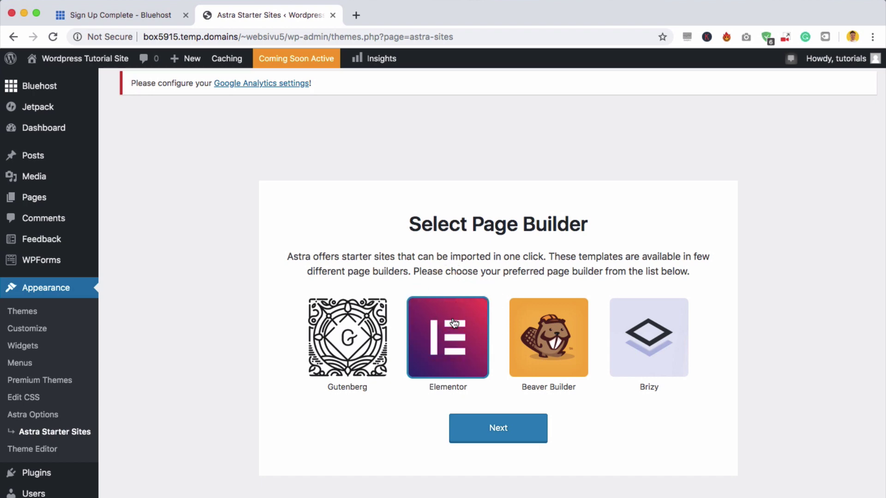
# - Choose Elementor as the page builder for the Astra starter sites
pyautogui.click(506, 425)
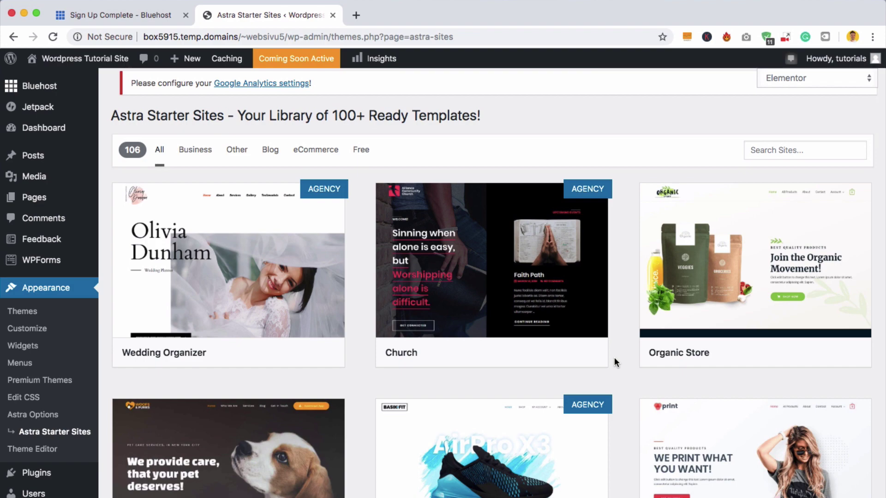
pyautogui.scroll(-12, 615, 359)
pyautogui.scroll(-5, 614, 358)
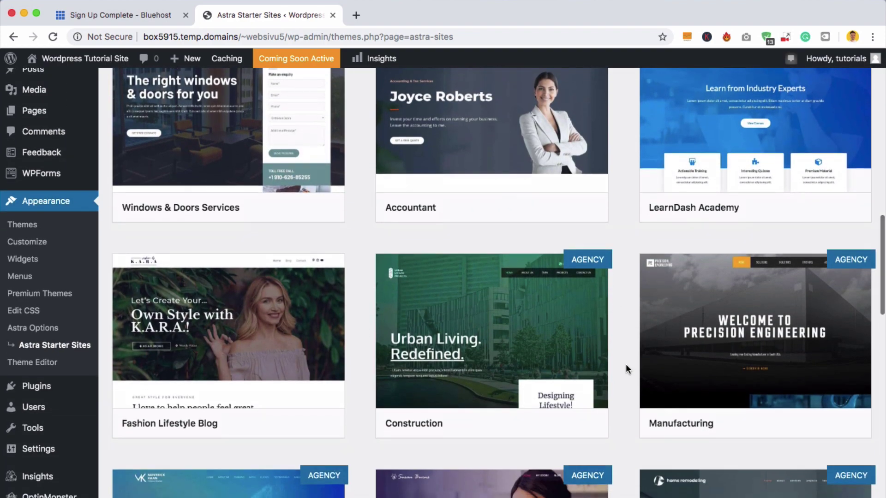
pyautogui.scroll(-3, 625, 364)
pyautogui.scroll(15, 625, 380)
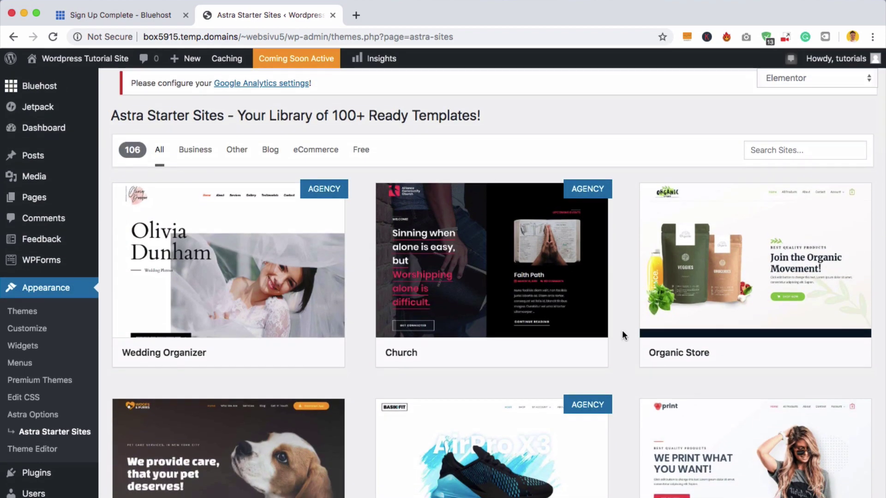
# - Filter the library to free templates and scroll down to the Outdoor Adventure card
pyautogui.click(363, 150)
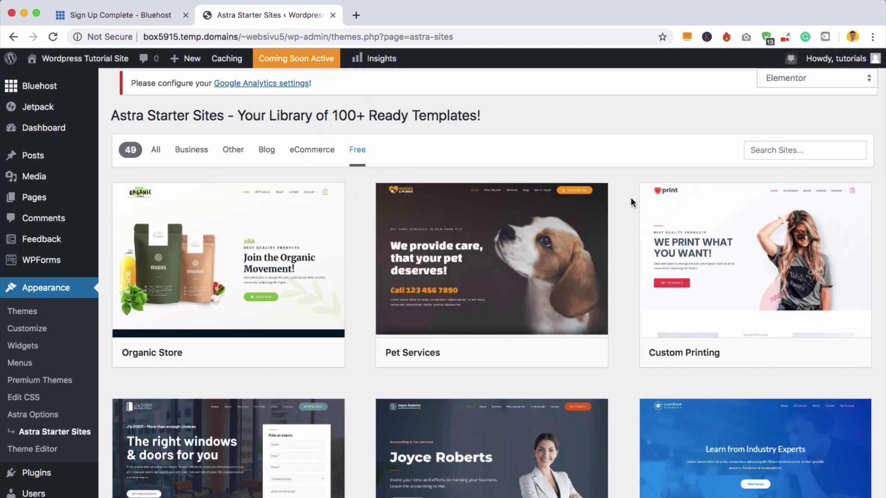
pyautogui.scroll(-1, 630, 205)
pyautogui.scroll(-1, 630, 204)
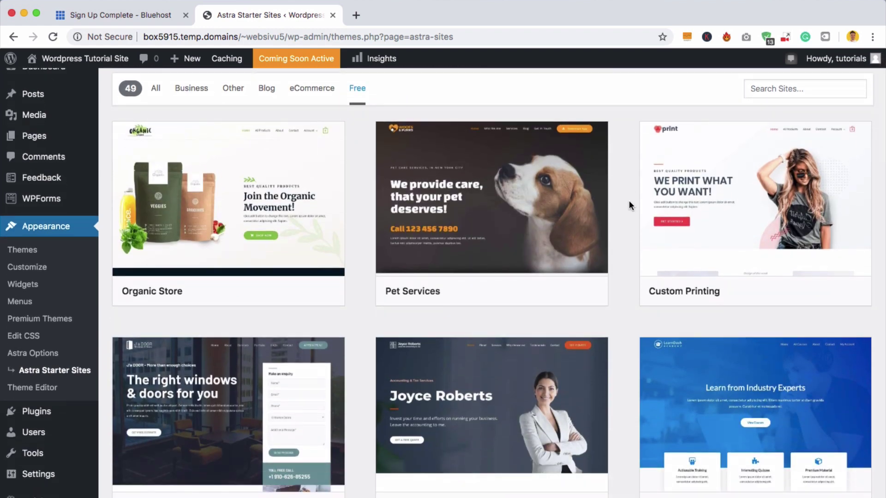
pyautogui.scroll(-1, 629, 204)
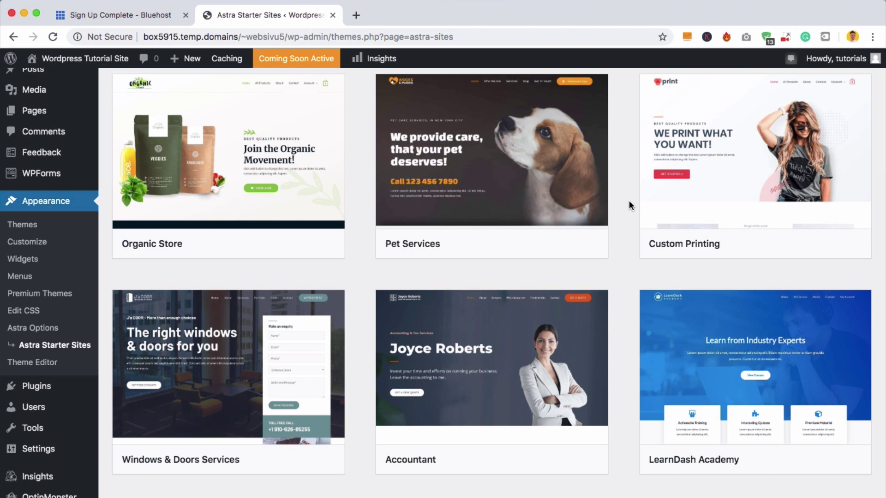
pyautogui.scroll(-10, 362, 405)
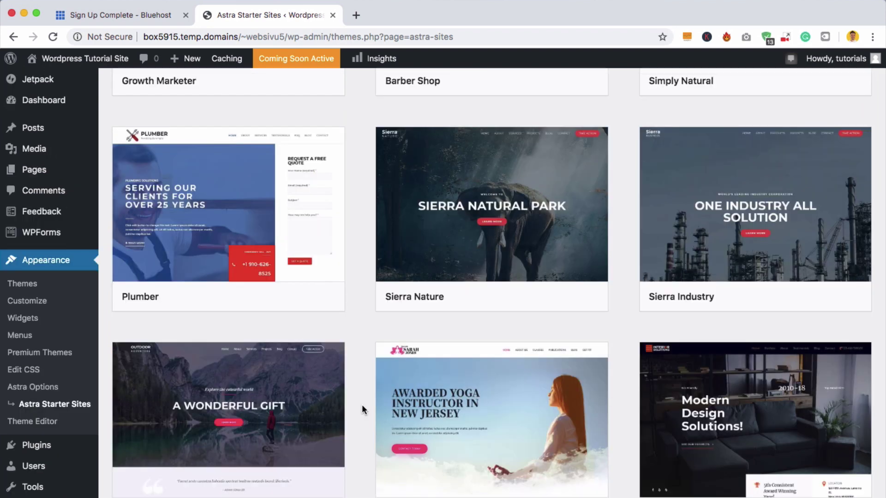
pyautogui.scroll(-2, 362, 405)
pyautogui.moveTo(310, 362)
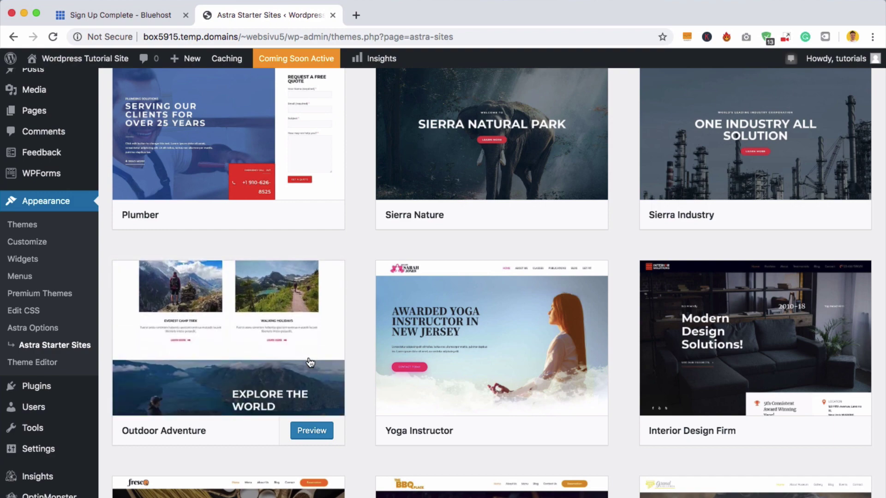
# - Preview Outdoor Adventure and import it with plugins, customizer settings, content and widgets ticked
pyautogui.click(311, 431)
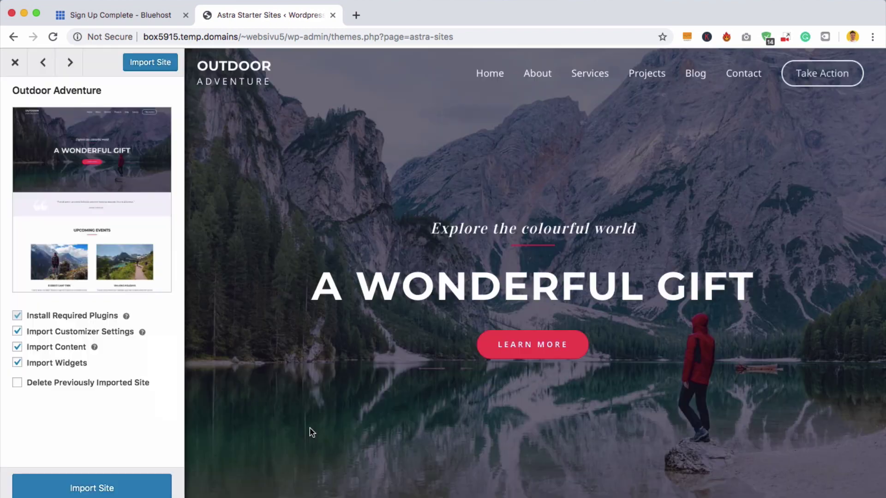
pyautogui.scroll(-15, 312, 432)
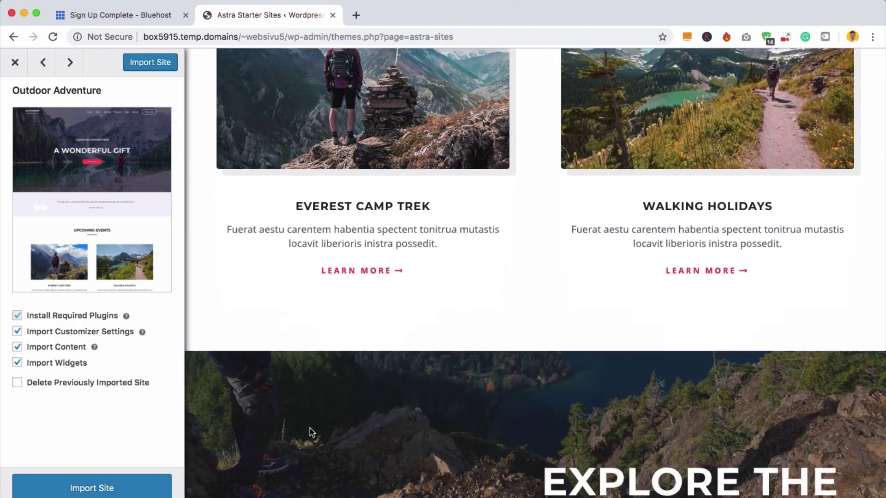
pyautogui.scroll(-10, 312, 432)
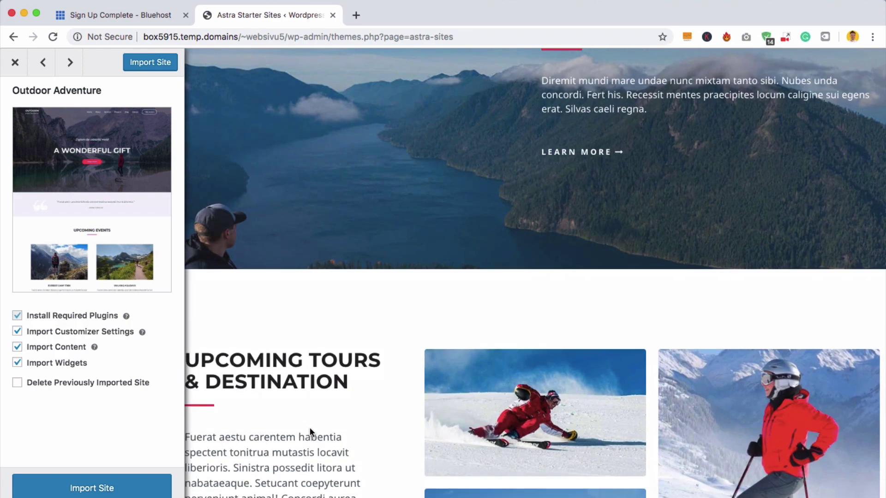
pyautogui.scroll(-6, 309, 428)
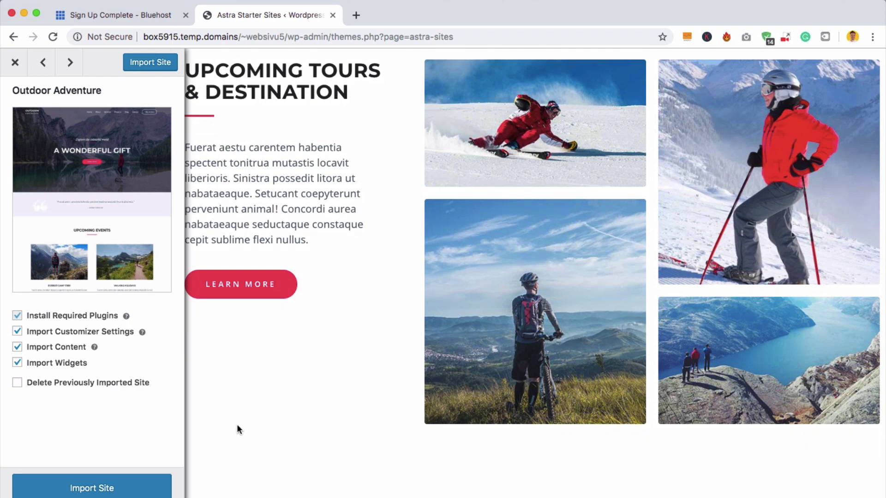
pyautogui.click(125, 491)
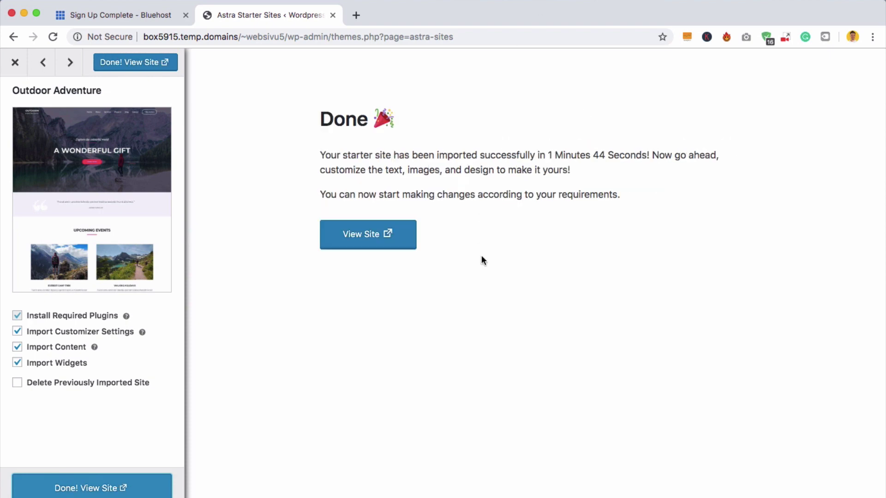
# - View the imported homepage, scroll through it and back, then open it with Elementor
pyautogui.click(391, 241)
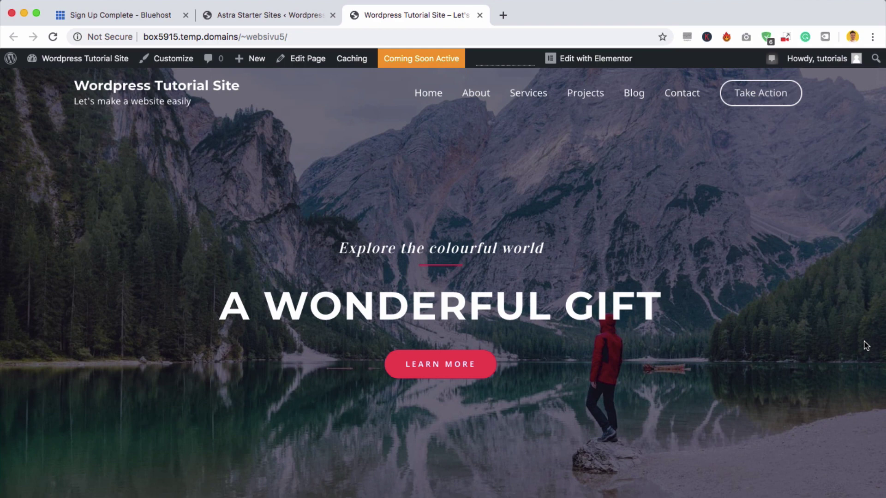
pyautogui.scroll(-10, 866, 346)
pyautogui.scroll(-7, 866, 346)
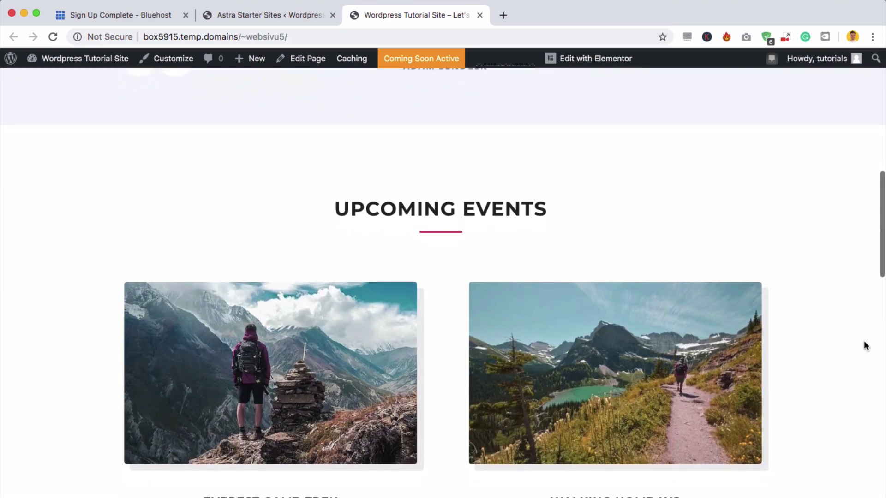
pyautogui.scroll(-7, 866, 346)
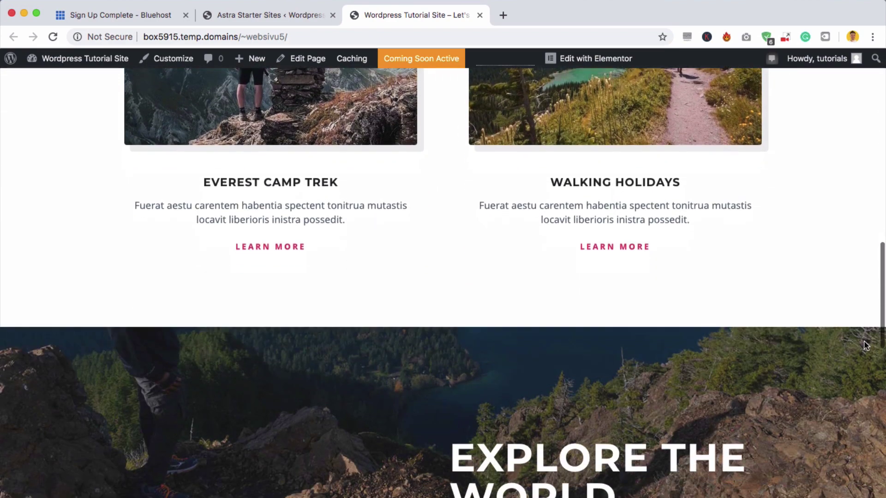
pyautogui.scroll(-1, 866, 346)
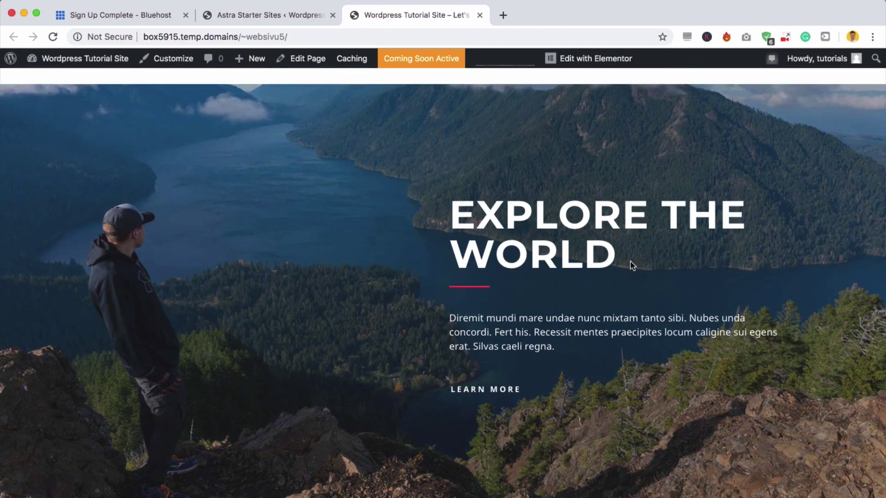
pyautogui.scroll(-10, 632, 266)
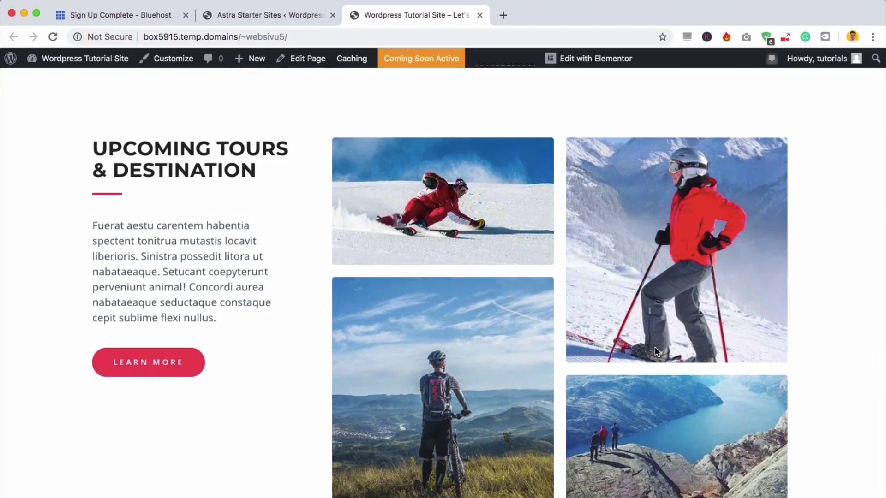
pyautogui.scroll(-5, 655, 348)
pyautogui.scroll(10, 656, 355)
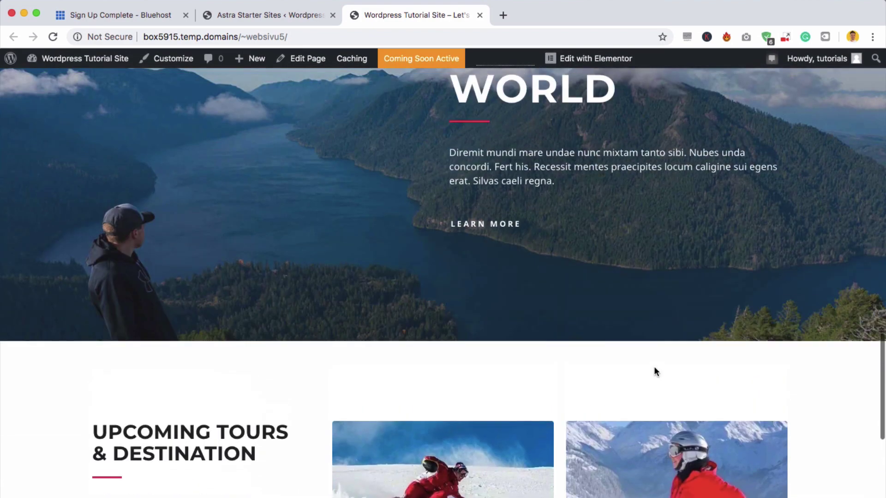
pyautogui.scroll(15, 655, 372)
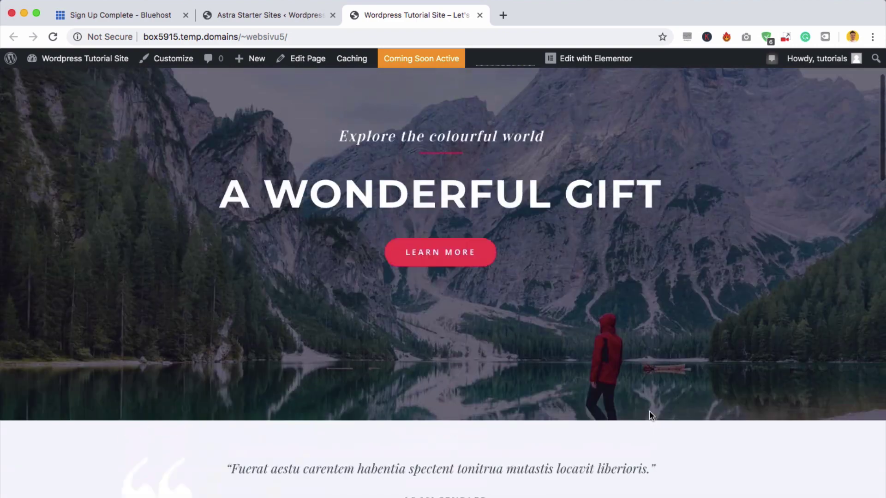
pyautogui.scroll(2, 649, 415)
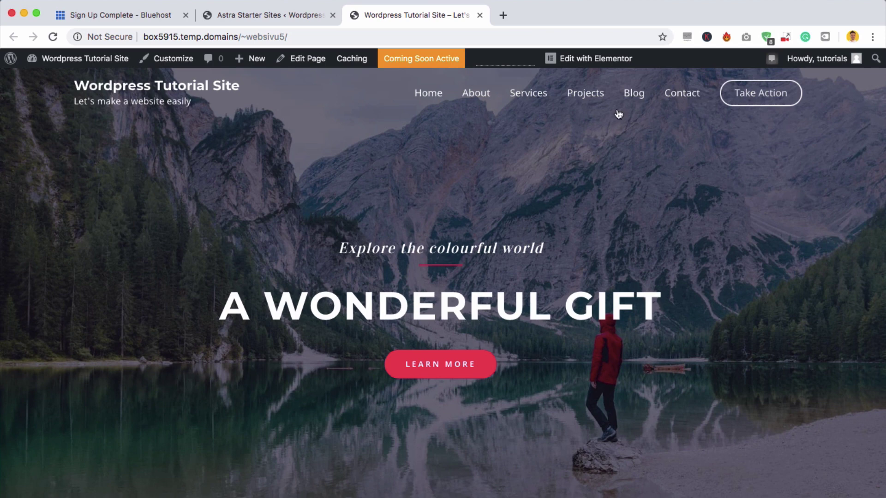
pyautogui.click(599, 65)
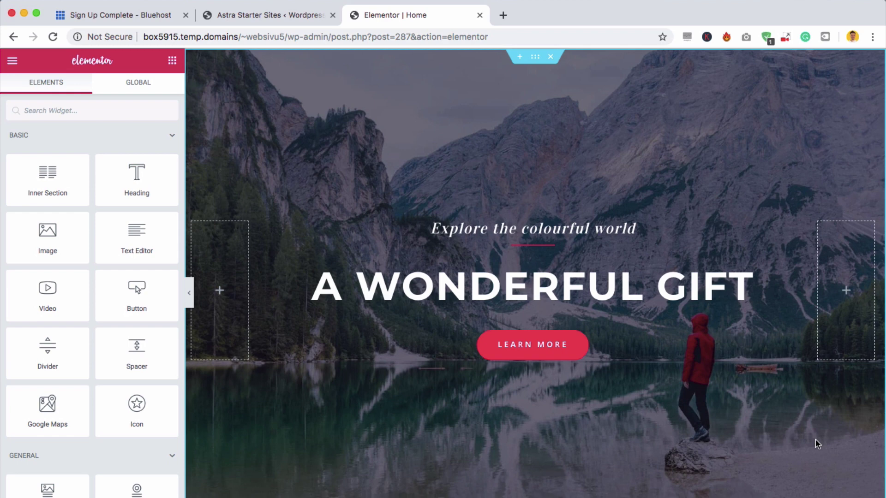
# - Select the A WONDERFUL GIFT heading, clear its Title field and enter WORDPRESS TUTORIAL
pyautogui.click(640, 283)
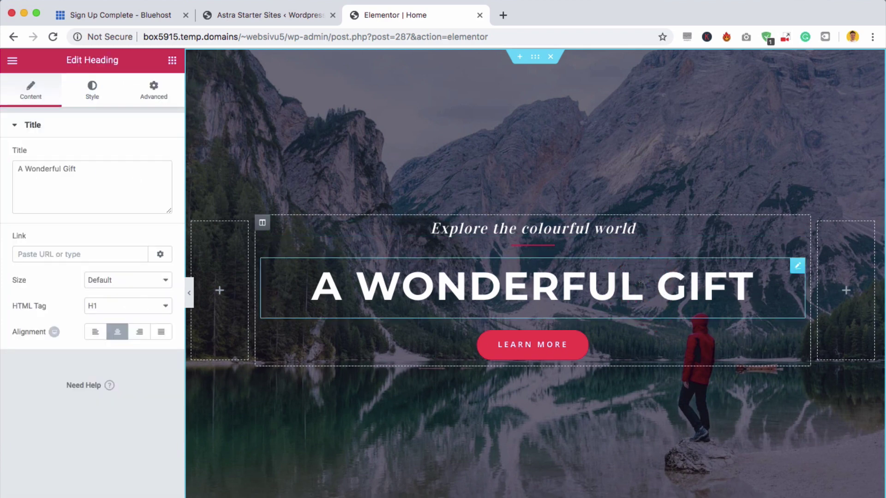
pyautogui.press('BackSpace')
pyautogui.press('BackSpace')
pyautogui.press('BackSpace')
pyautogui.press('BackSpace')
pyautogui.press('BackSpace')
pyautogui.press('BackSpace')
pyautogui.press('BackSpace')
pyautogui.press('BackSpace')
pyautogui.press('BackSpace')
pyautogui.press('BackSpace')
pyautogui.press('BackSpace')
pyautogui.press('BackSpace')
pyautogui.press('BackSpace')
pyautogui.press('BackSpace')
pyautogui.press('BackSpace')
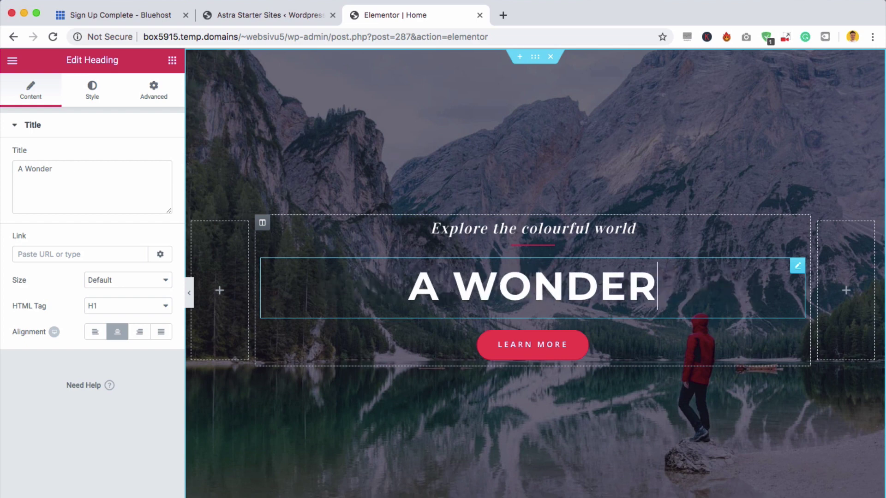
pyautogui.press('BackSpace')
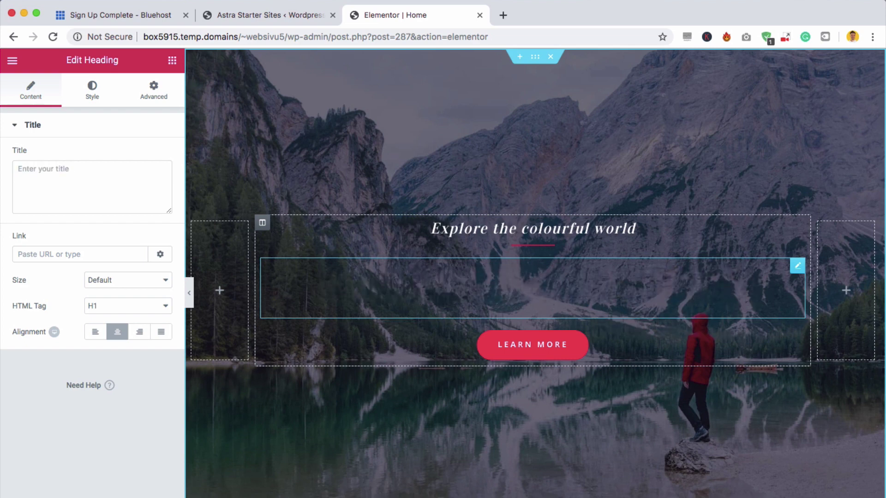
pyautogui.write('WORDPRESS TUTORIAL')
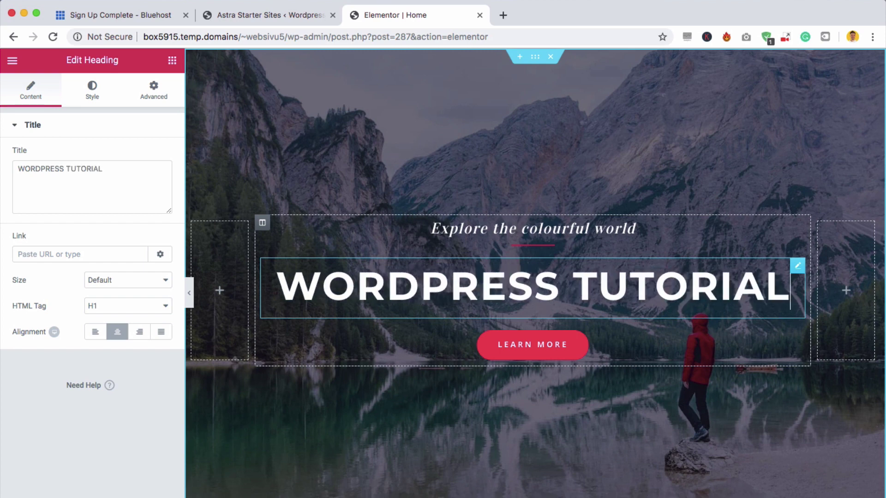
# - Select the LEARN MORE button, clear its Text field and enter GET STARTED
pyautogui.click(550, 353)
pyautogui.press('BackSpace')
pyautogui.press('BackSpace')
pyautogui.press('BackSpace')
pyautogui.press('BackSpace')
pyautogui.press('BackSpace')
pyautogui.press('BackSpace')
pyautogui.press('BackSpace')
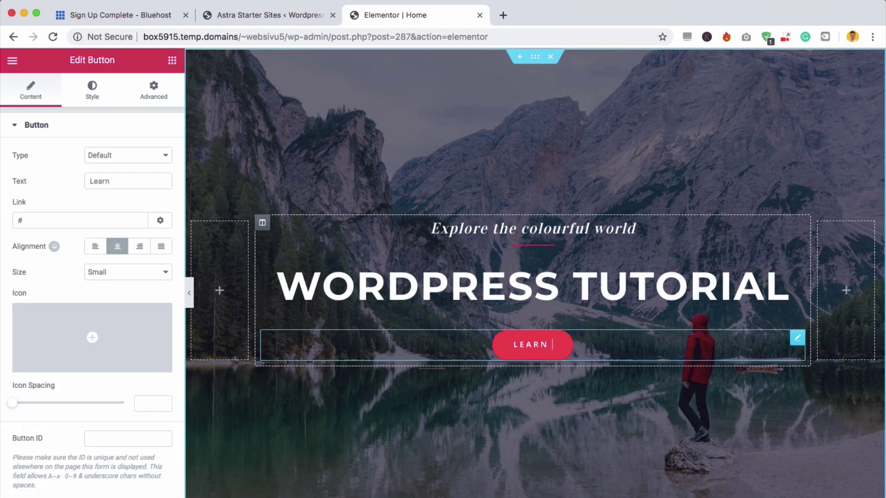
pyautogui.press('BackSpace')
pyautogui.press('BackSpace')
pyautogui.press('BackSpace')
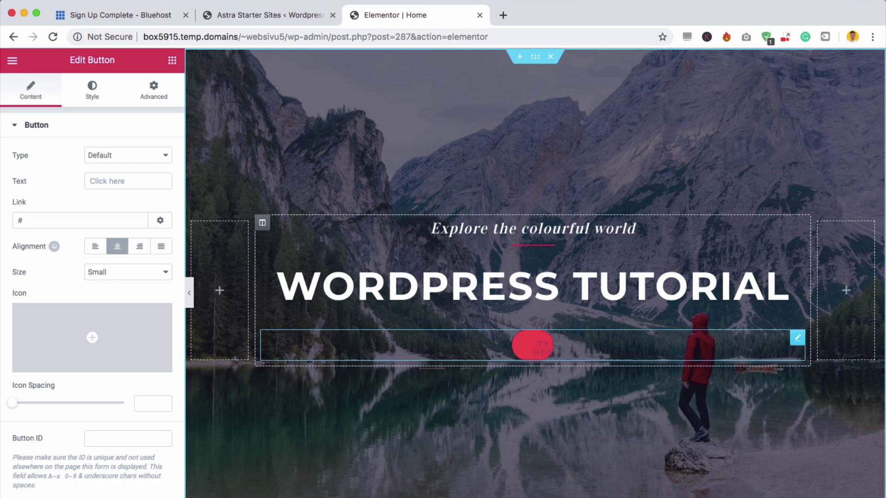
pyautogui.write('GET STARTED')
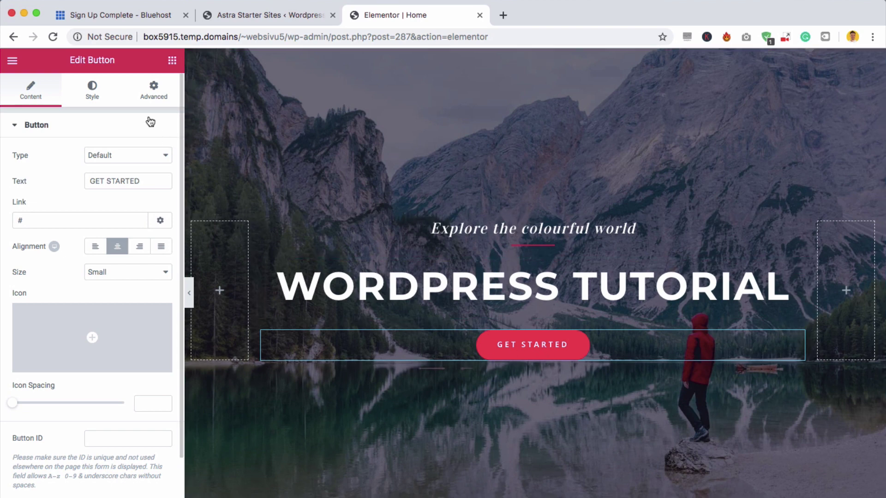
# - Set the GET STARTED button's background colour to gold #fcc920 in its Style settings
pyautogui.click(93, 95)
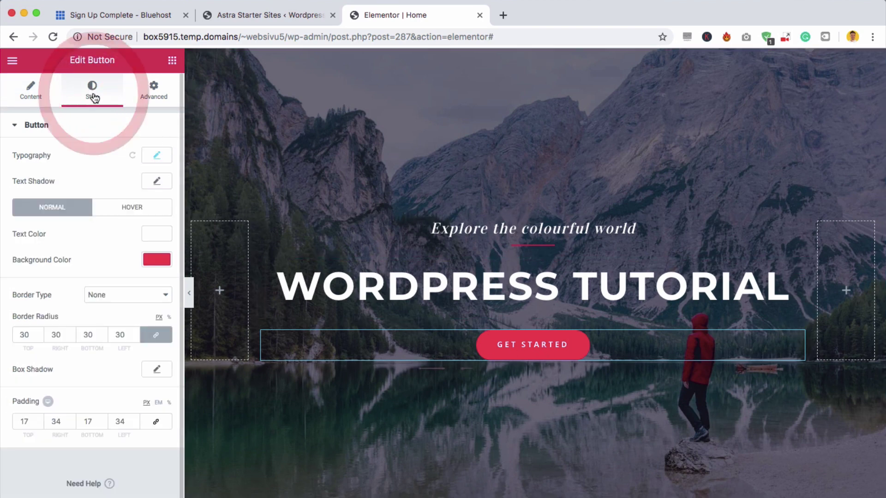
pyautogui.click(155, 259)
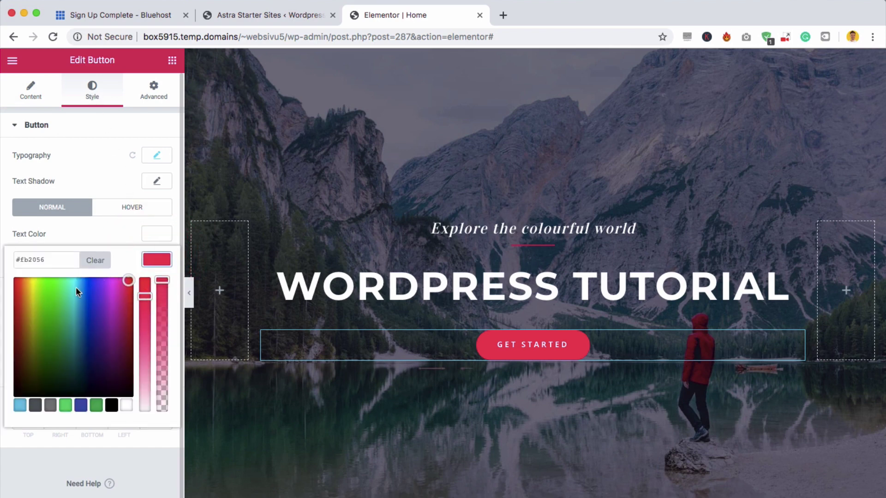
pyautogui.moveTo(41, 287); pyautogui.dragTo(29, 279)
pyautogui.click(80, 186)
# - Give the button an orange-yellow hover background colour and collapse the Button settings
pyautogui.click(126, 211)
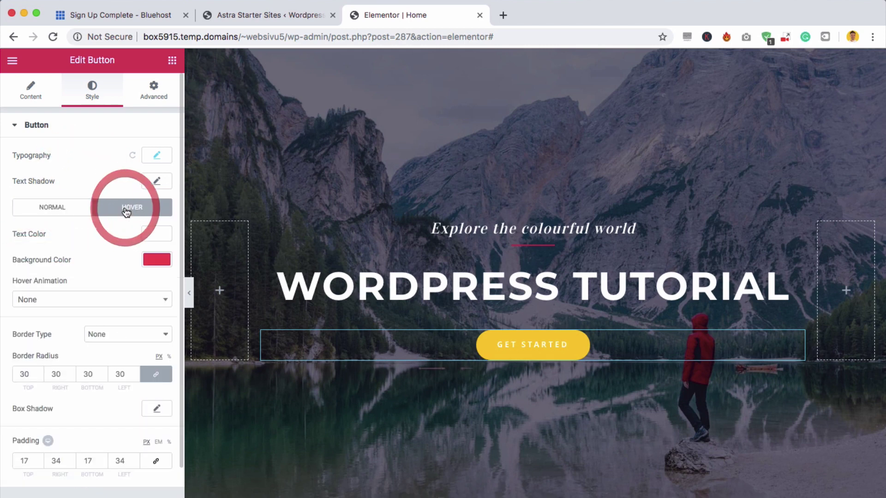
pyautogui.click(155, 259)
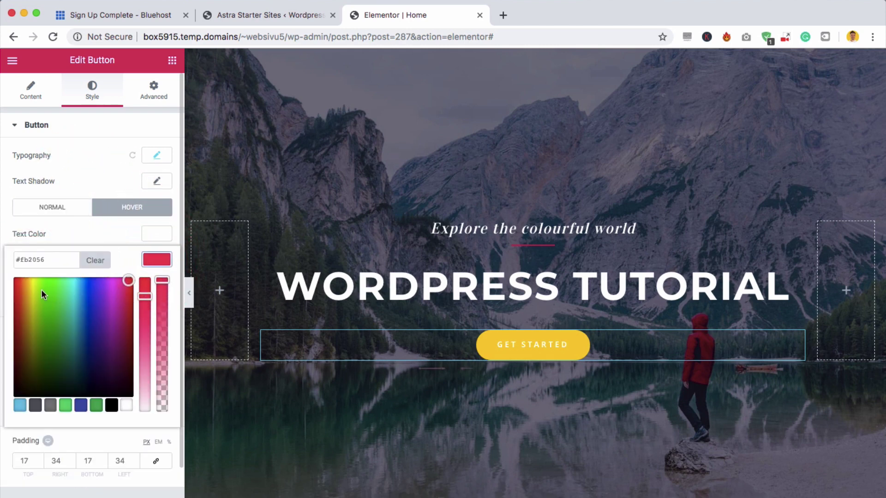
pyautogui.moveTo(36, 287); pyautogui.dragTo(26, 278)
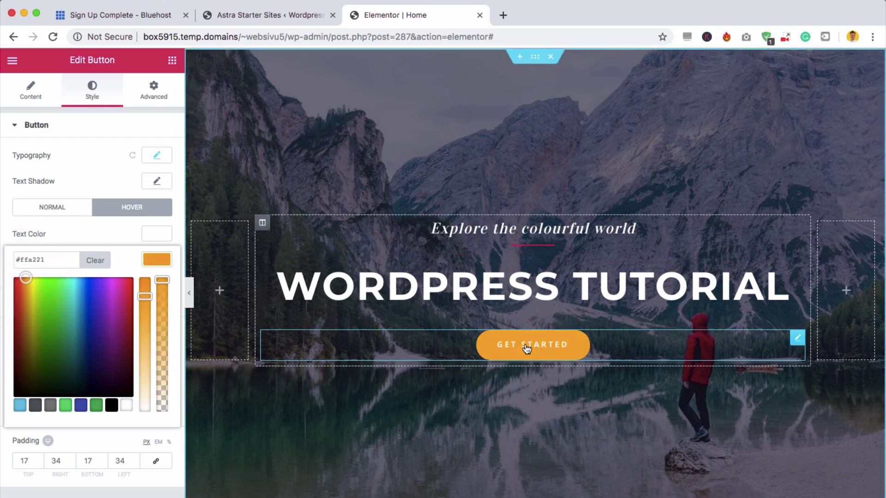
pyautogui.click(122, 130)
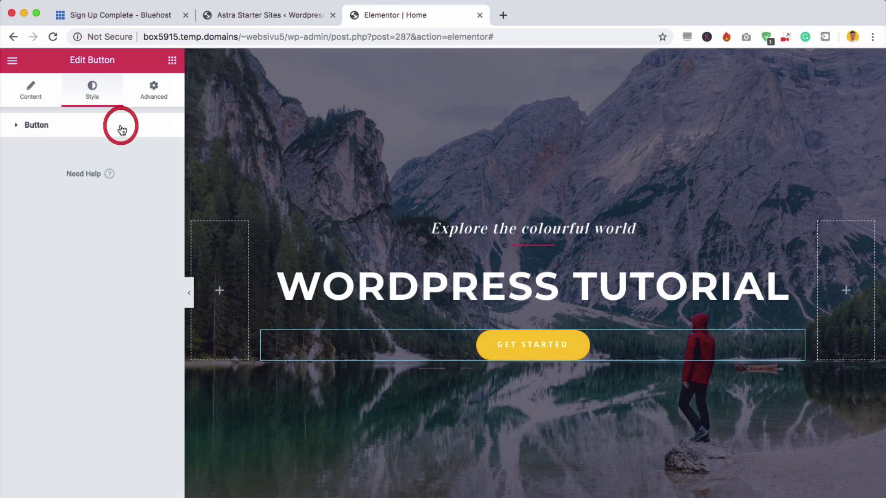
# - Scroll down the page and move the testimonial quote section below Upcoming Events
pyautogui.press('Escape')
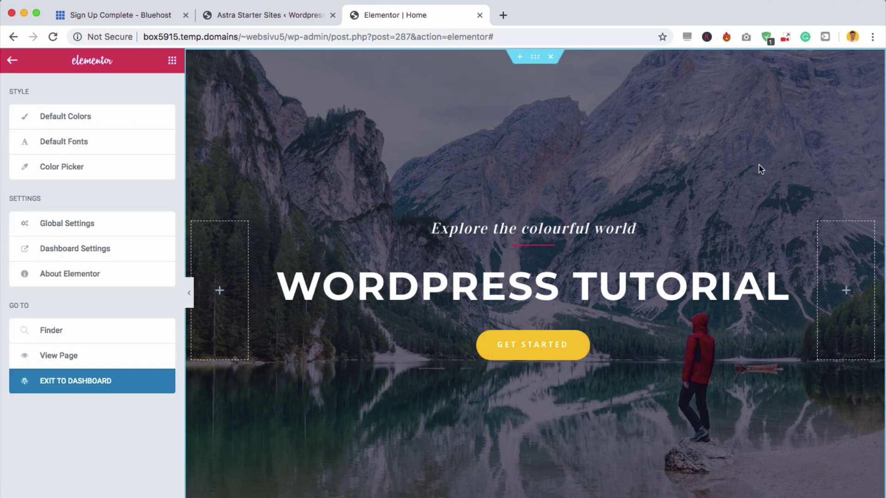
pyautogui.scroll(-1, 753, 168)
pyautogui.scroll(-3, 748, 173)
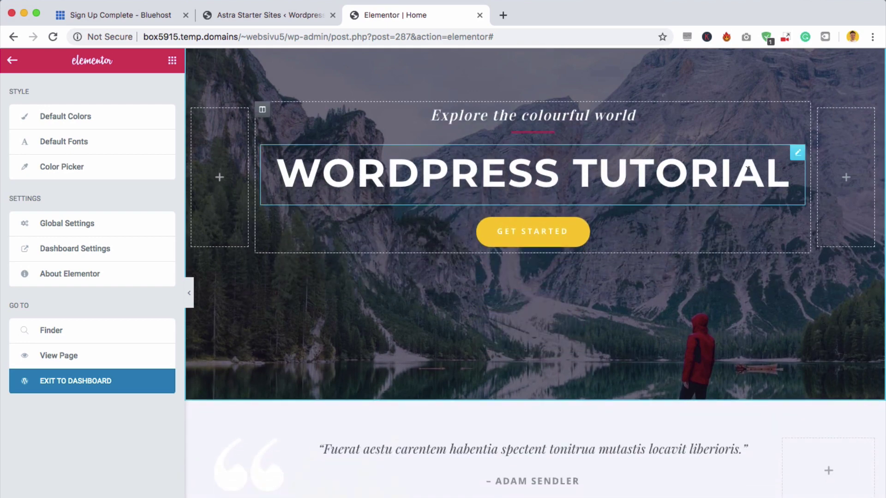
pyautogui.scroll(-4, 654, 316)
pyautogui.moveTo(577, 302)
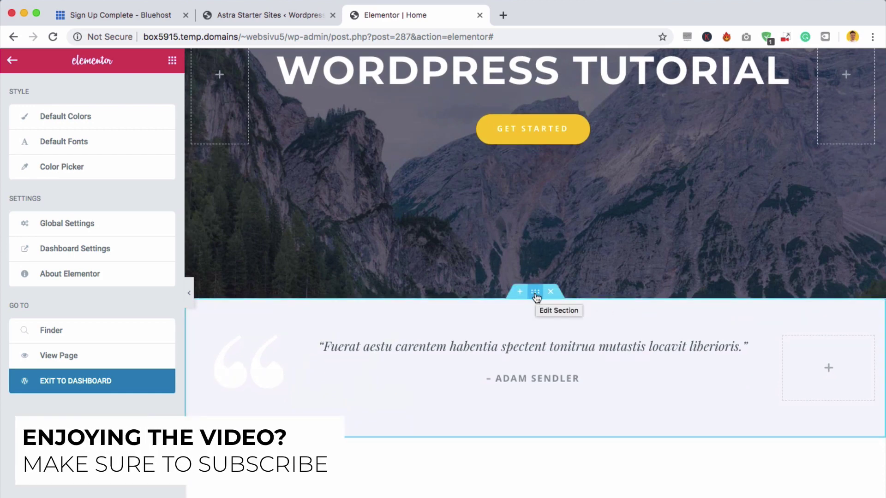
pyautogui.moveTo(536, 293); pyautogui.dragTo(534, 333)
# - Select the UPCOMING EVENTS heading text and retype it as LATEST BLOG
pyautogui.scroll(-8, 535, 323)
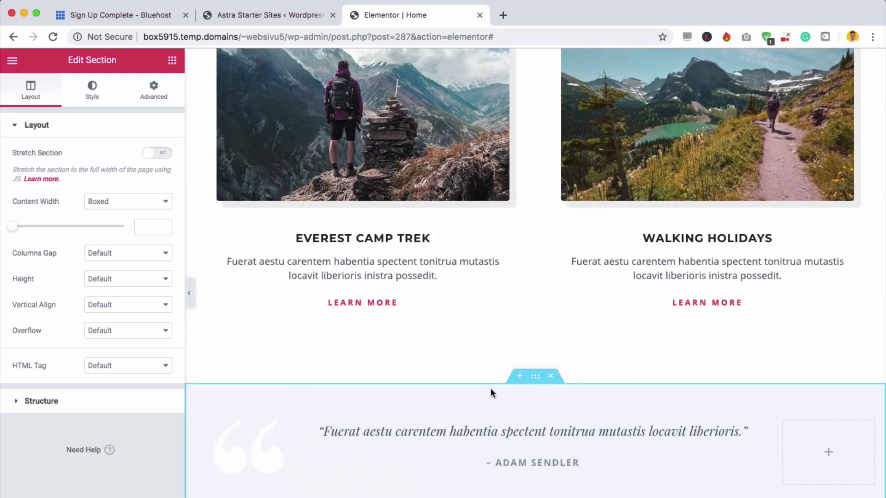
pyautogui.scroll(4, 557, 363)
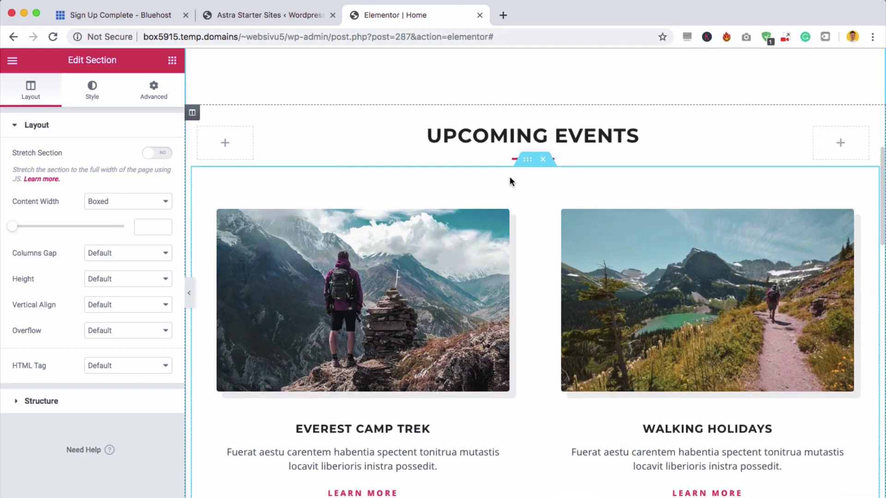
pyautogui.scroll(-1, 500, 136)
pyautogui.tripleClick(497, 90)
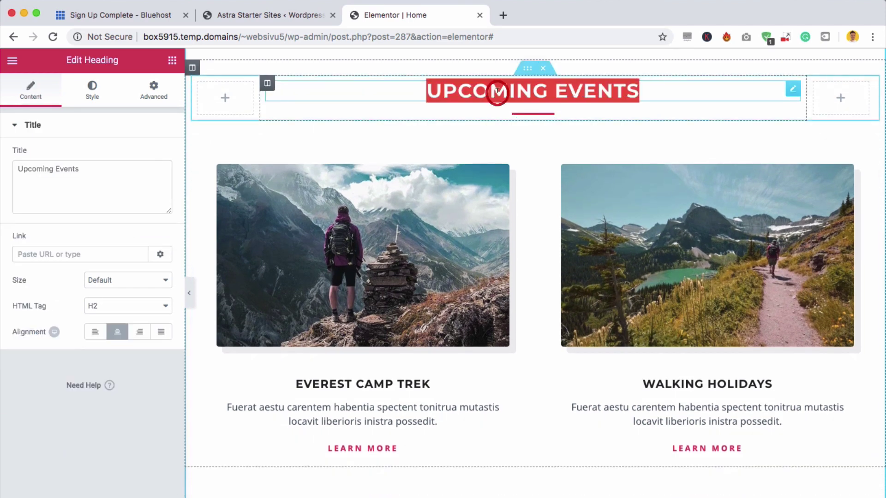
pyautogui.write('LATEST BLO')
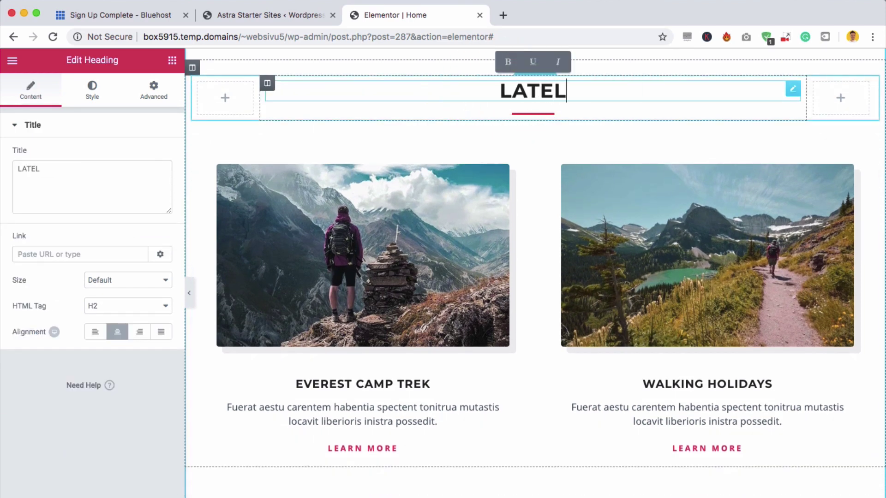
pyautogui.write('G')
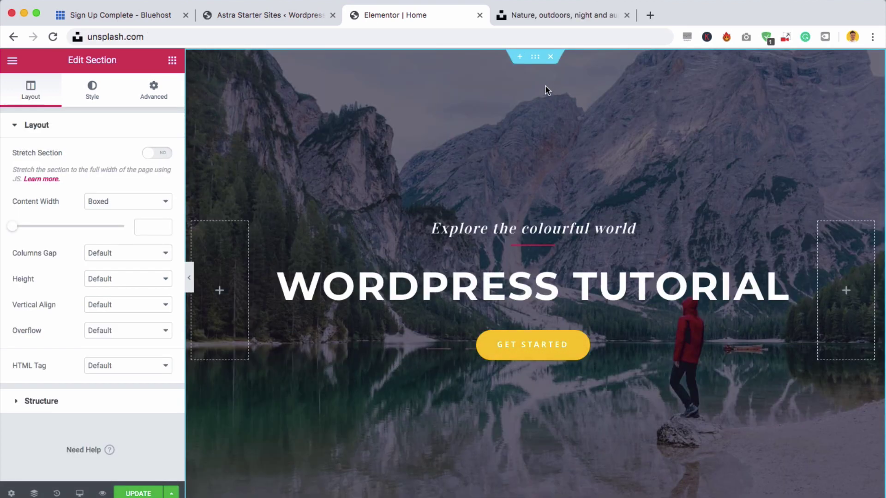
# - Upload the aurora night-sky jpeg and insert it as the hero section's background image
pyautogui.rightClick(536, 59)
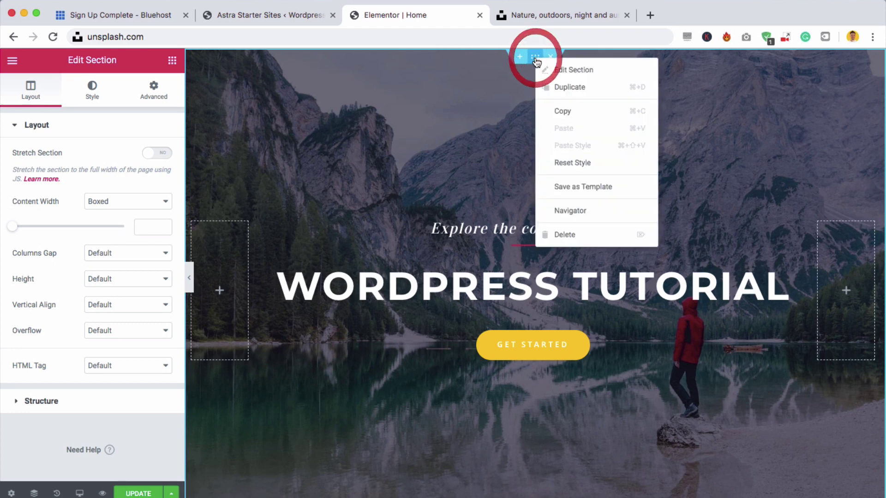
pyautogui.click(550, 71)
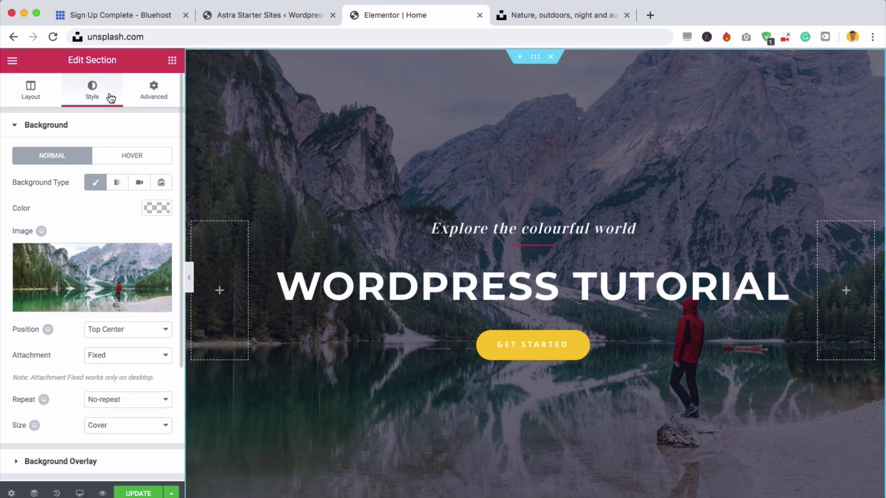
pyautogui.moveTo(77, 277)
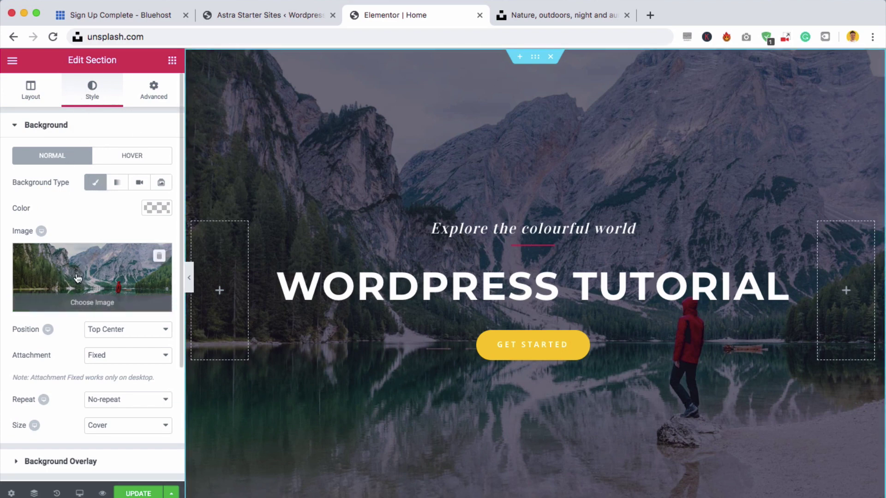
pyautogui.click(83, 306)
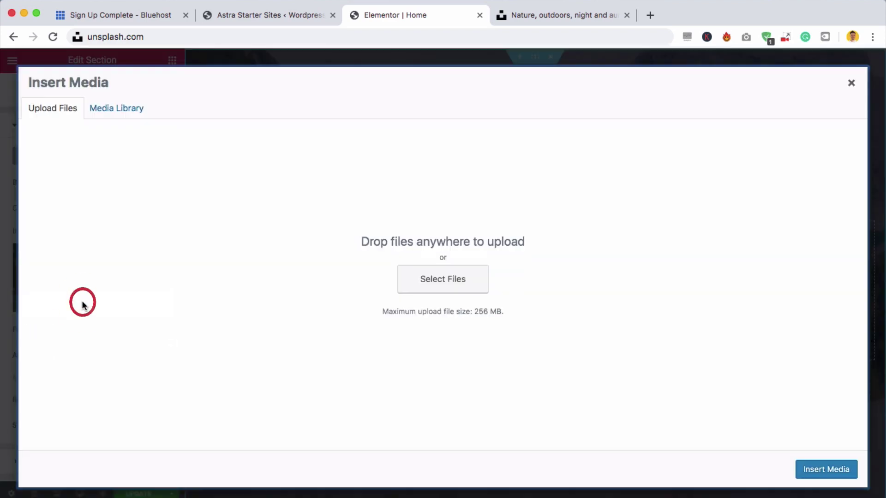
pyautogui.click(422, 282)
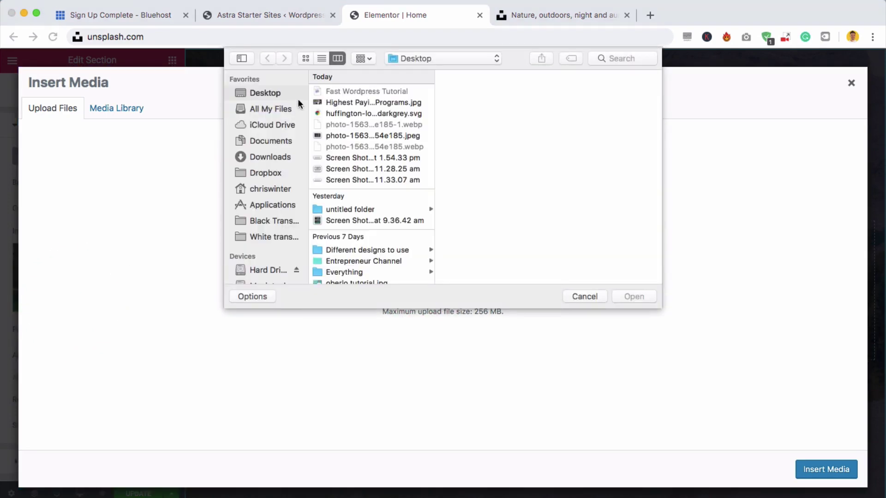
pyautogui.doubleClick(341, 134)
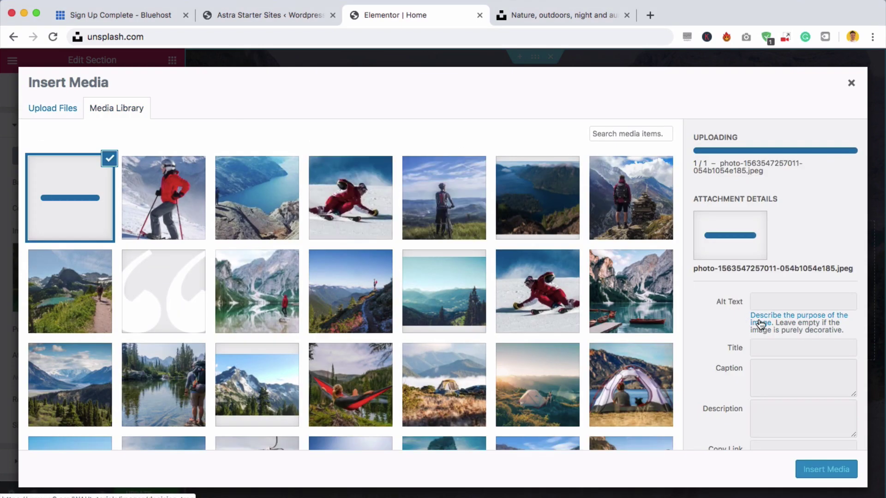
pyautogui.click(823, 468)
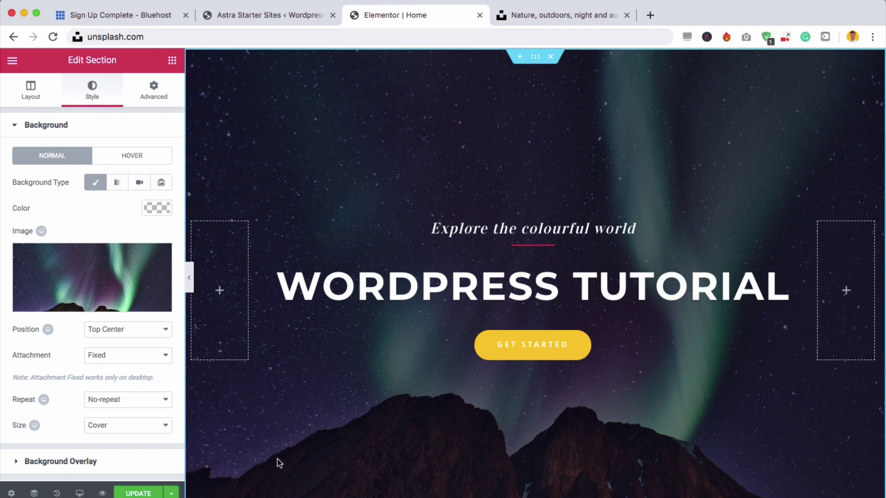
# - Lower the hero Background Overlay opacity from 0.55 to 0.21 so the aurora photo shows brighter
pyautogui.scroll(-3, 121, 362)
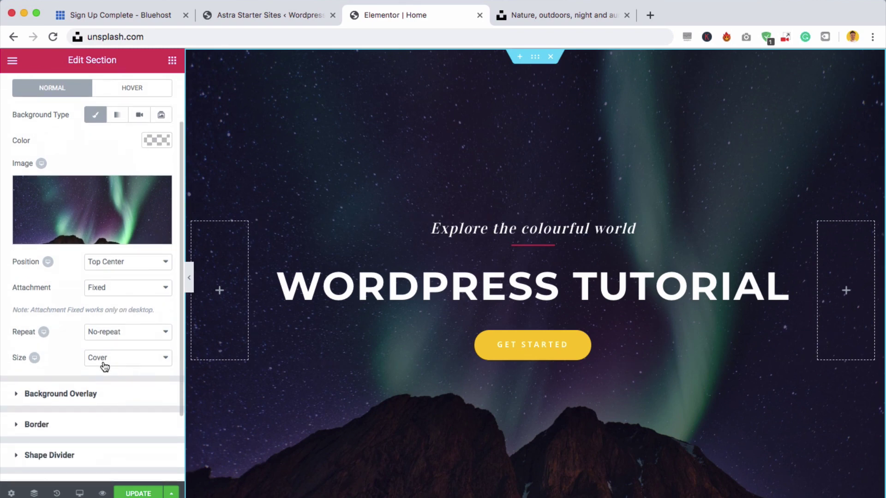
pyautogui.click(45, 391)
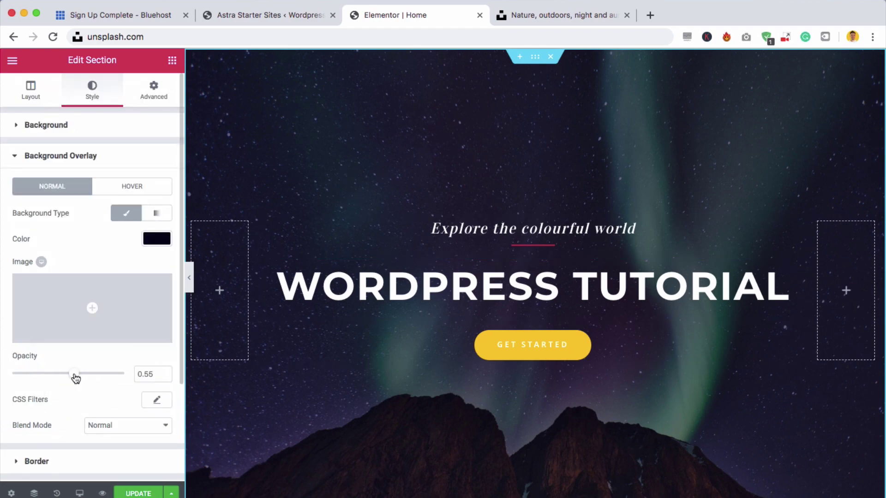
pyautogui.moveTo(74, 374); pyautogui.dragTo(37, 380)
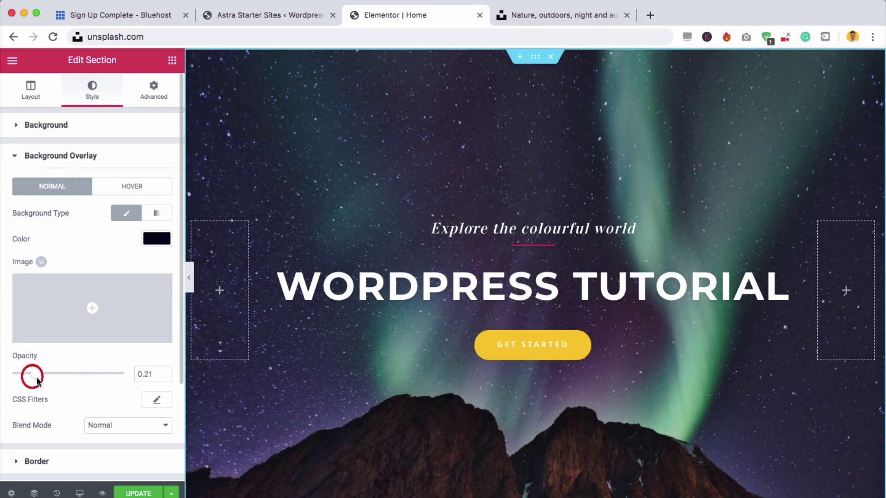
pyautogui.click(190, 275)
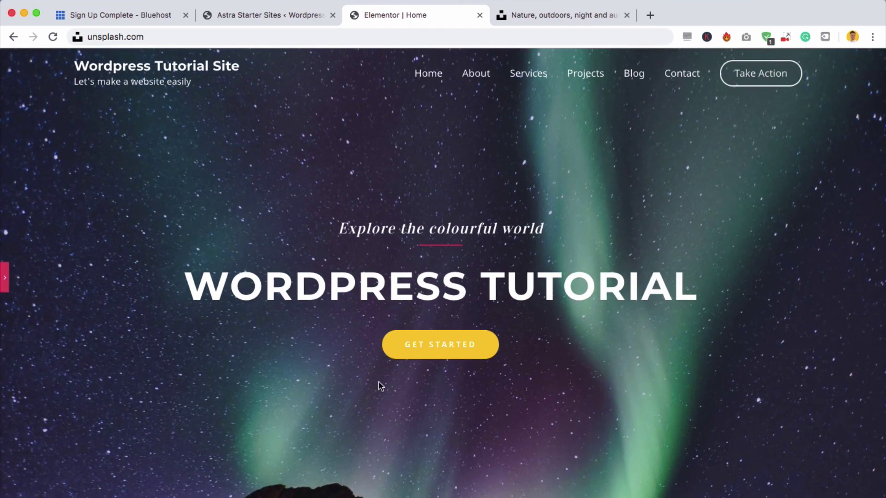
pyautogui.scroll(-20, 380, 387)
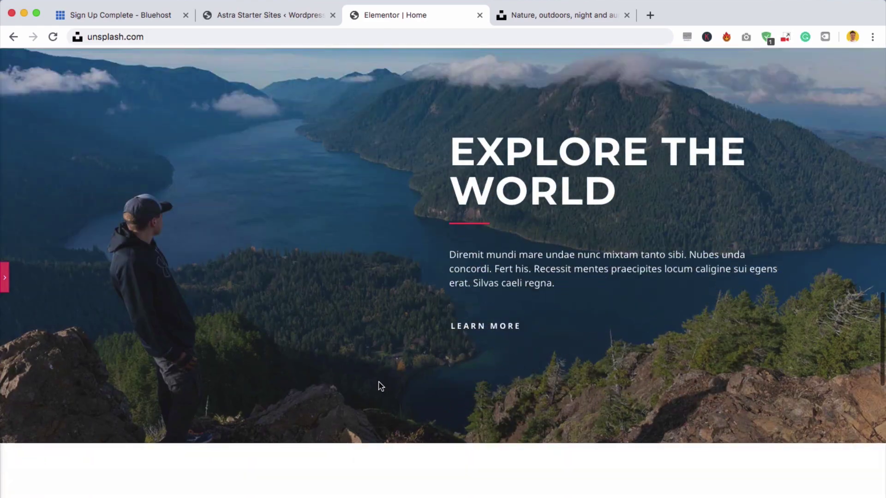
pyautogui.scroll(20, 381, 388)
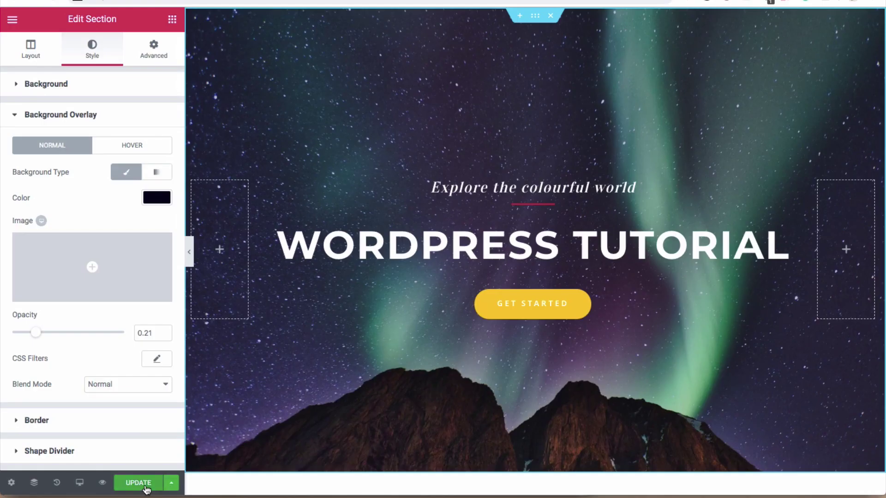
# - Update the Elementor homepage edits, then exit to the WordPress dashboard
pyautogui.click(146, 488)
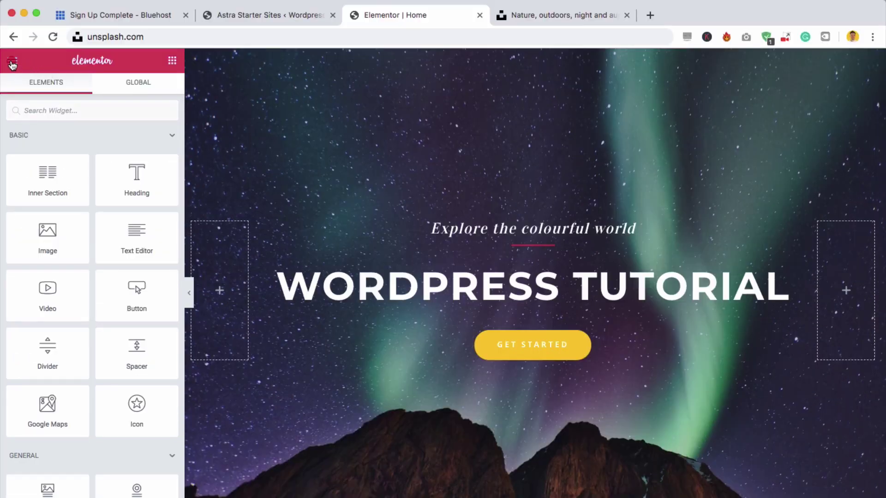
pyautogui.click(12, 63)
pyautogui.click(72, 389)
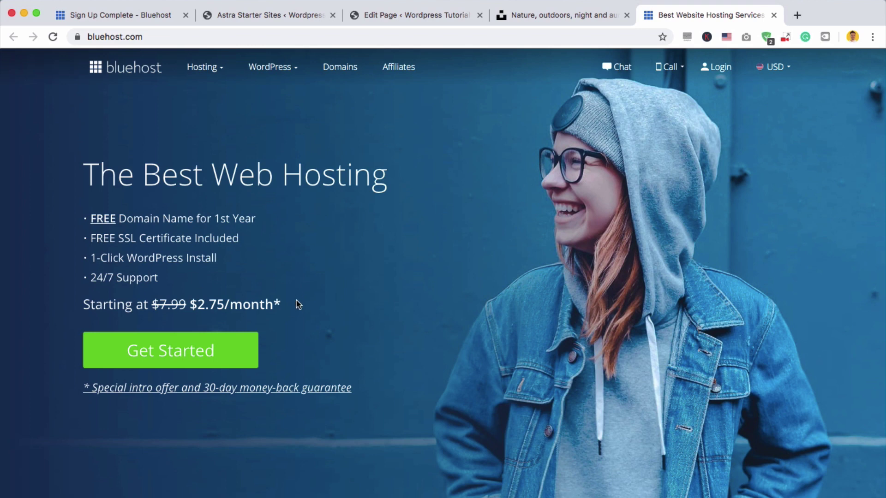
pyautogui.moveTo(300, 304); pyautogui.dragTo(71, 306)
pyautogui.click(70, 311)
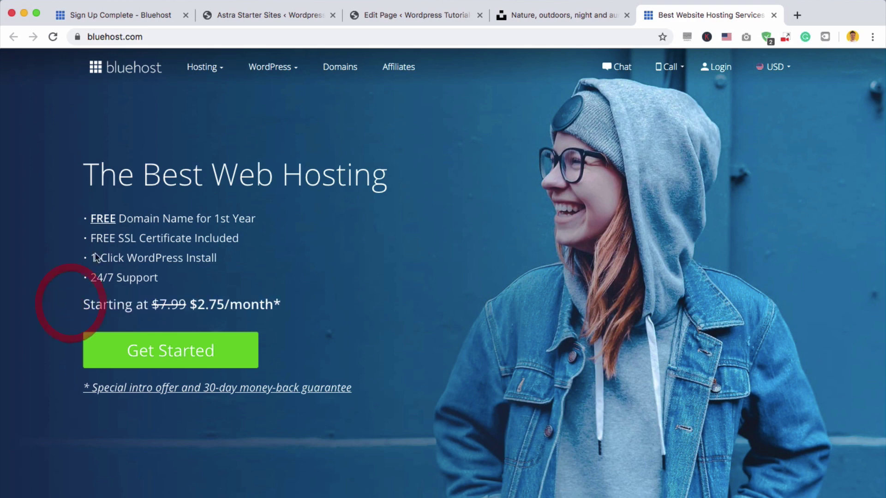